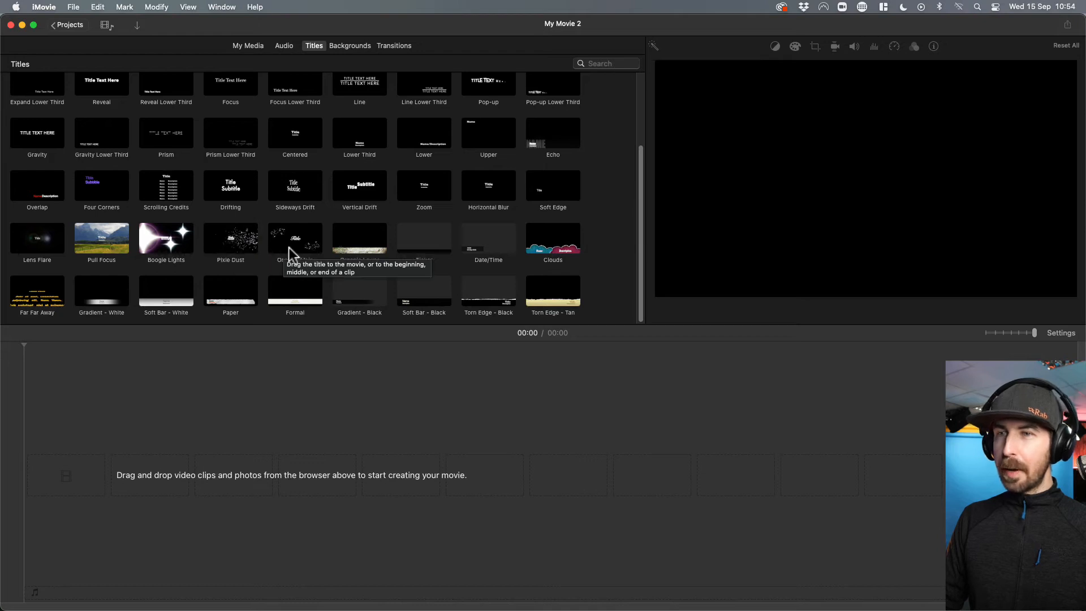
Browse the available title styles and preview designs such as Split and Pull Focus.
scroll(340, 245, "up", 3)
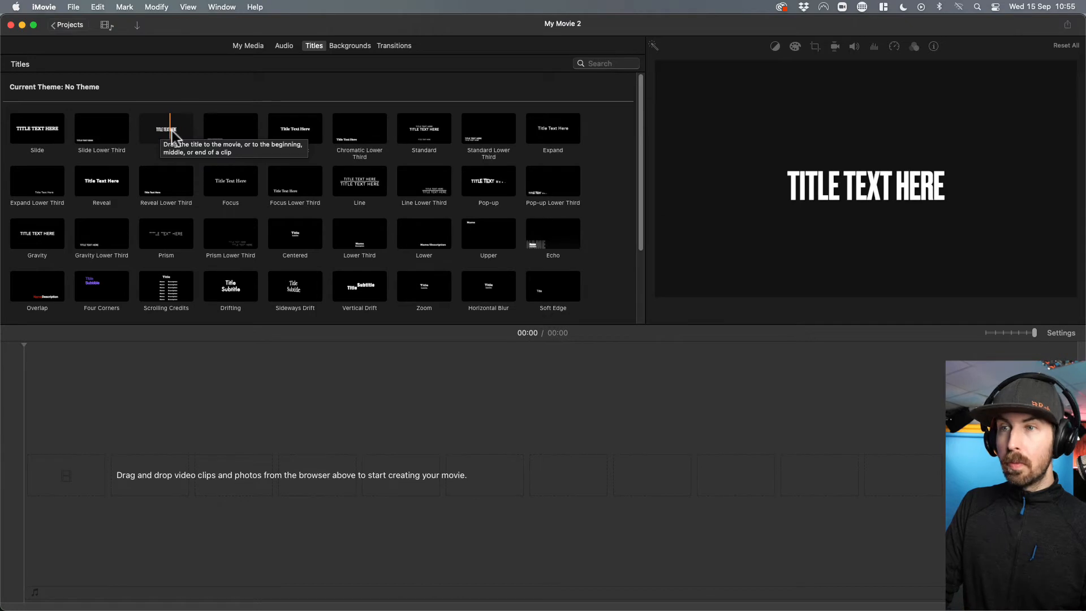
scroll(171, 225, "down", 4)
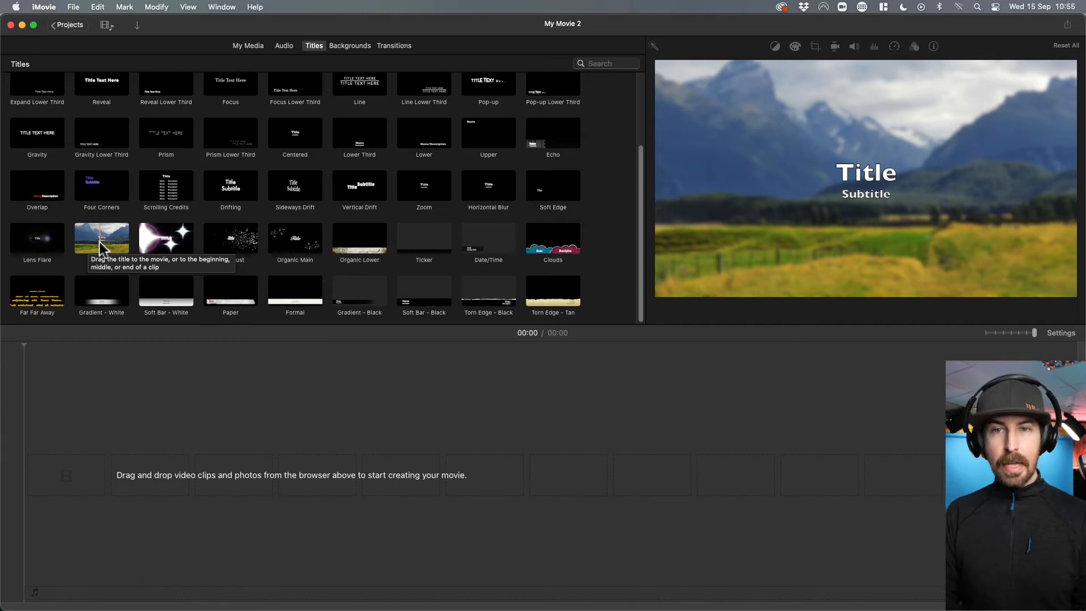
scroll(99, 243, "up", 4)
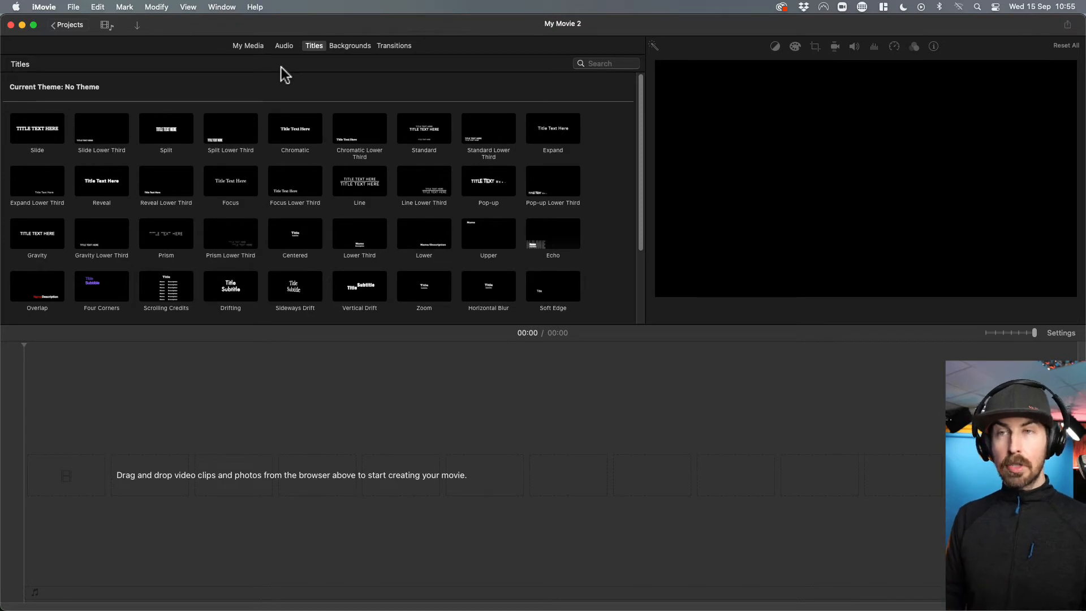
Add a short section of the 41-second glacier clip from the project media to the start of the empty timeline.
left_click(249, 47)
scroll(386, 189, "up", 2)
scroll(386, 189, "down", 5)
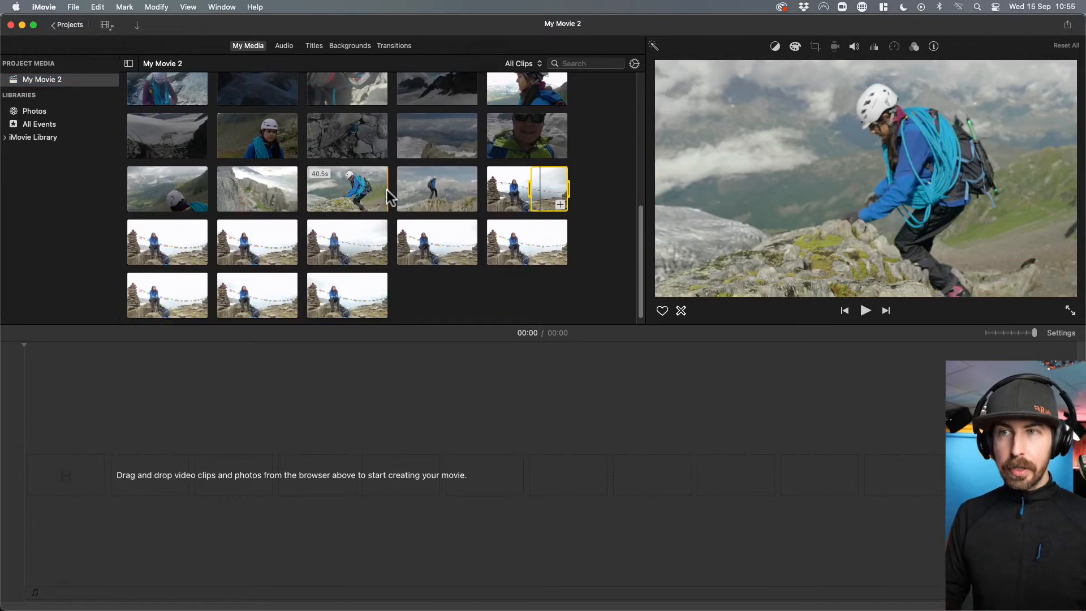
scroll(458, 189, "up", 2)
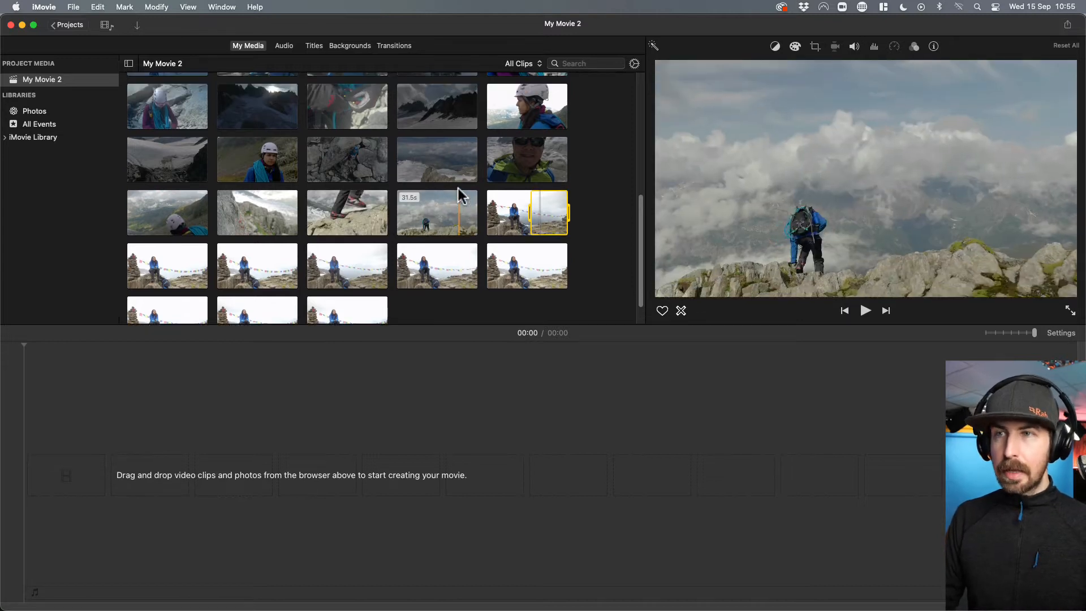
scroll(458, 188, "up", 5)
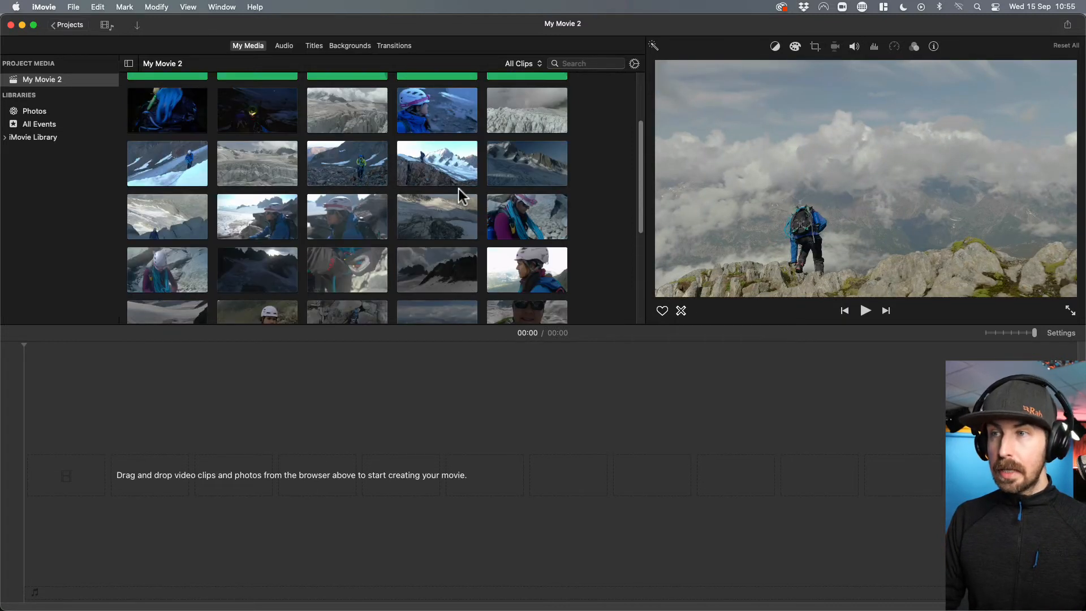
left_click(508, 117)
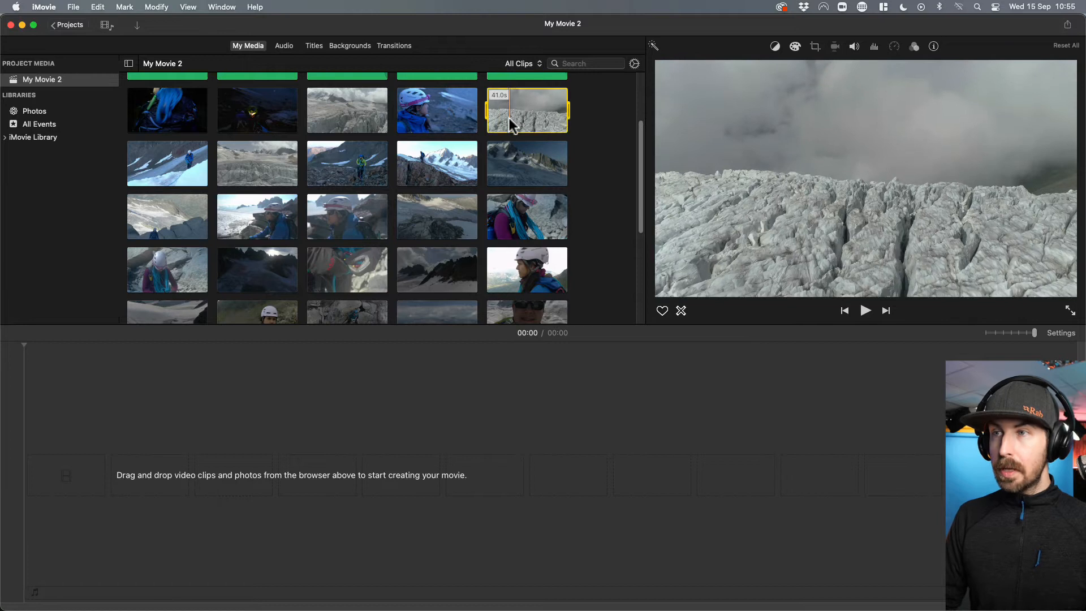
left_click_drag(486, 114, 43, 487)
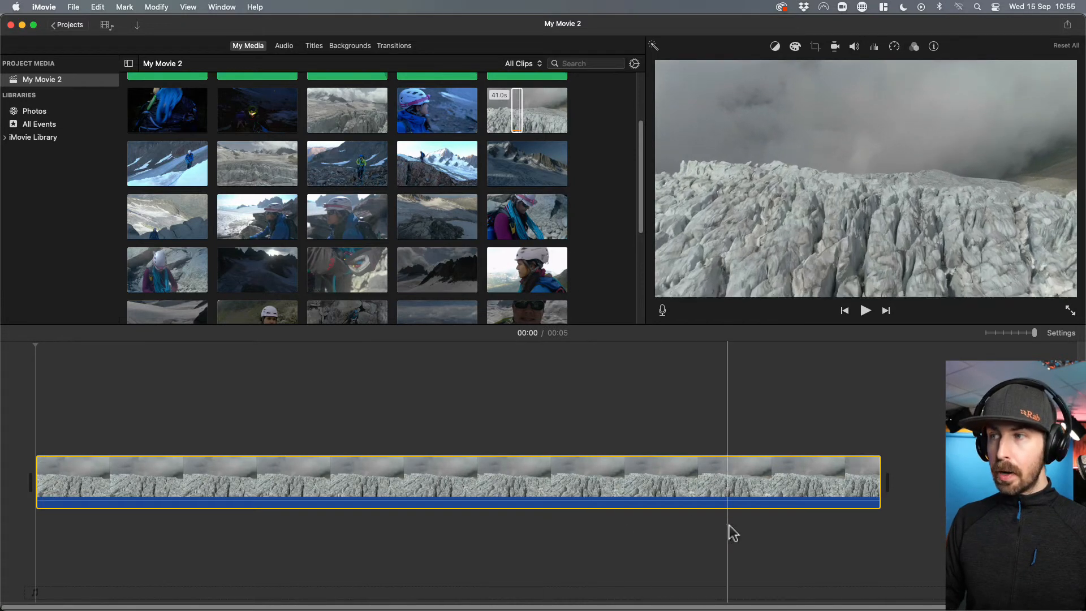
Place a Split title over the start of the glacier clip and play it back to check the animation.
left_click(315, 47)
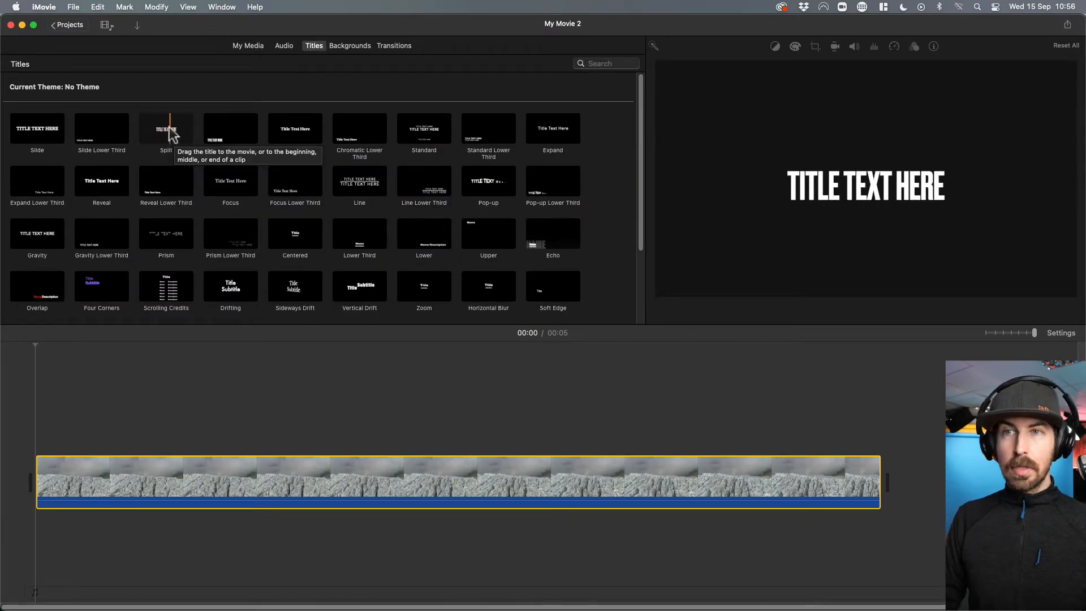
mouse_move(168, 134)
left_mouse_down()
mouse_move(121, 444)
mouse_move(150, 133)
left_mouse_up()
double_click(151, 133)
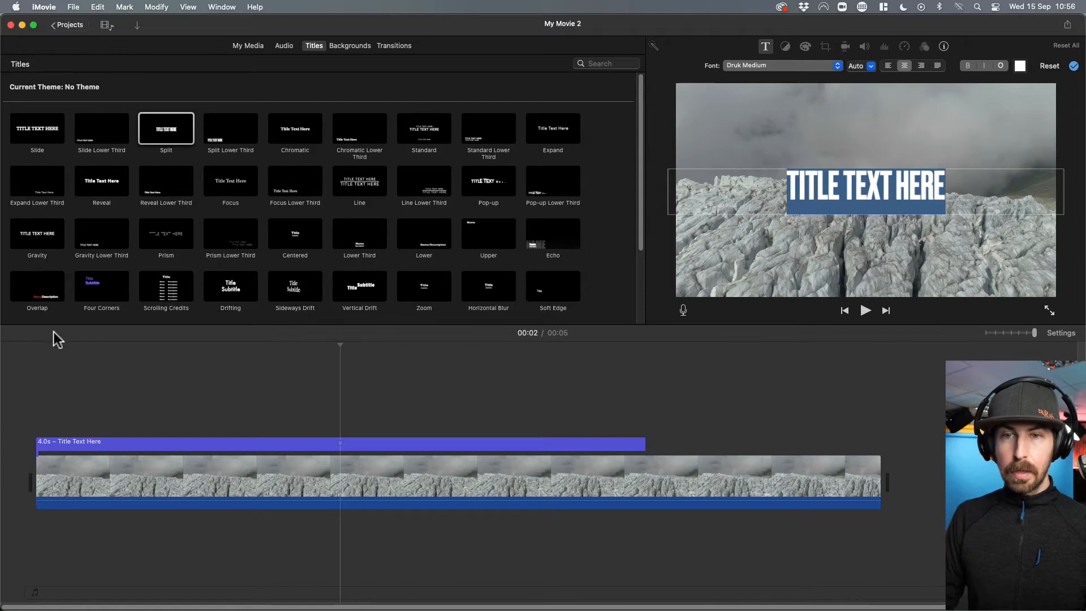
left_click(51, 356)
key("space")
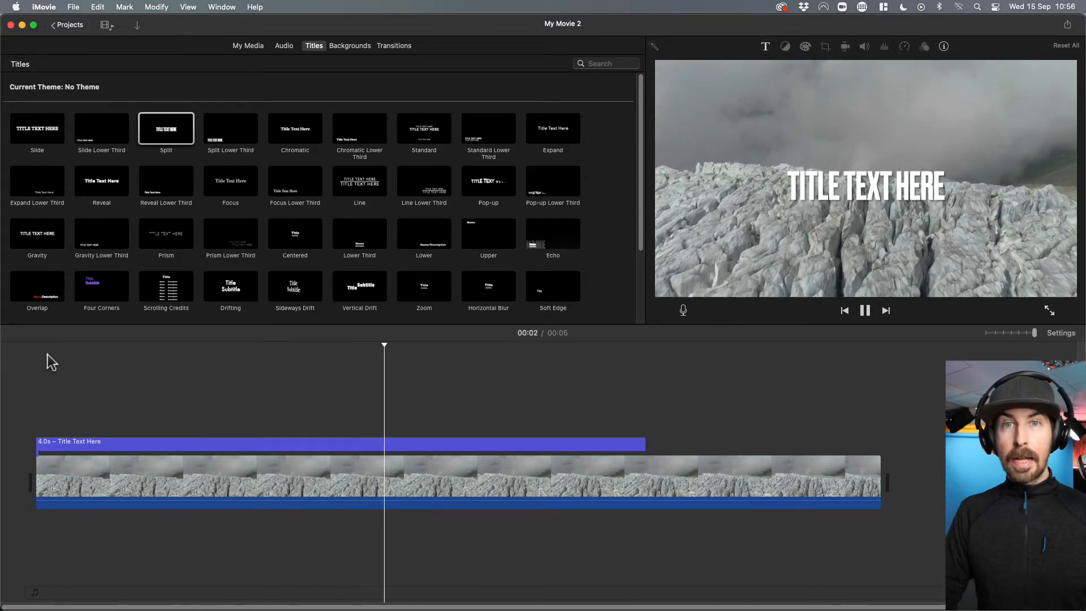
key("space")
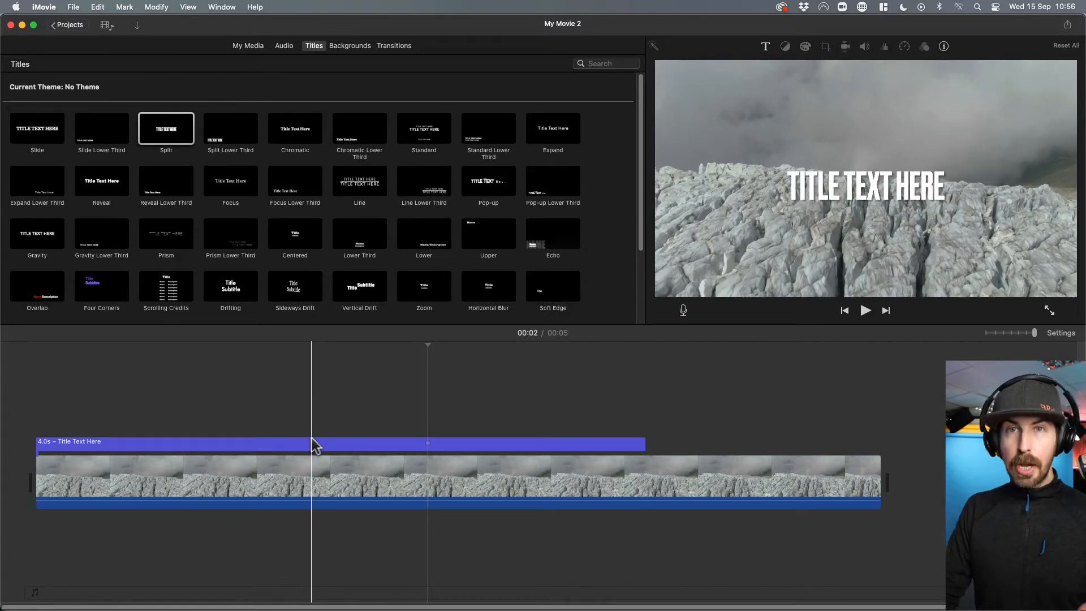
Replace the Split title's placeholder text with "SCIENCE IN THE ALPS".
left_click(272, 447)
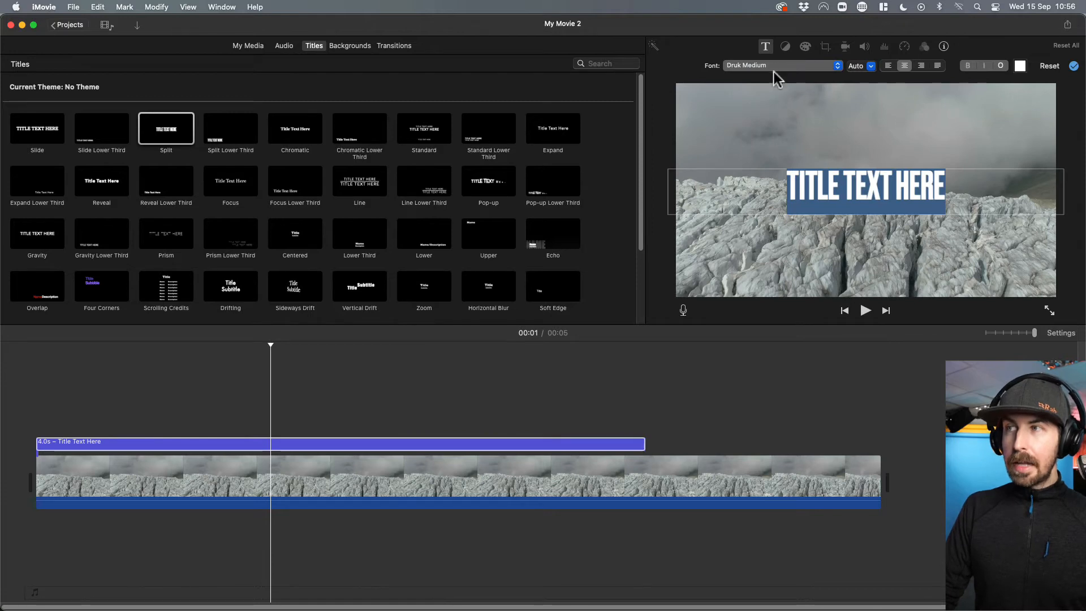
left_click(766, 46)
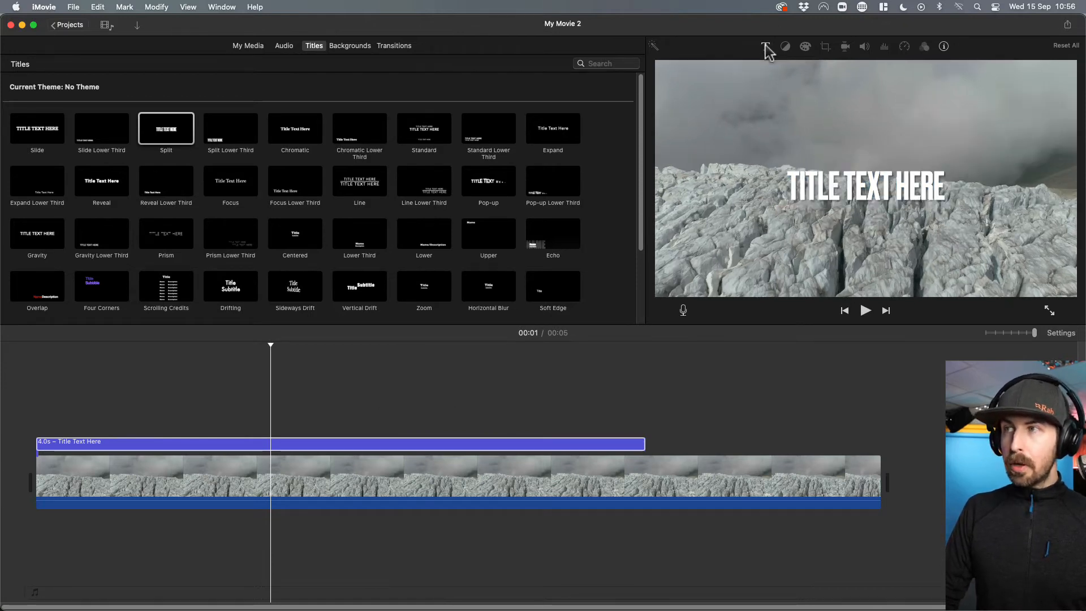
left_click(851, 189)
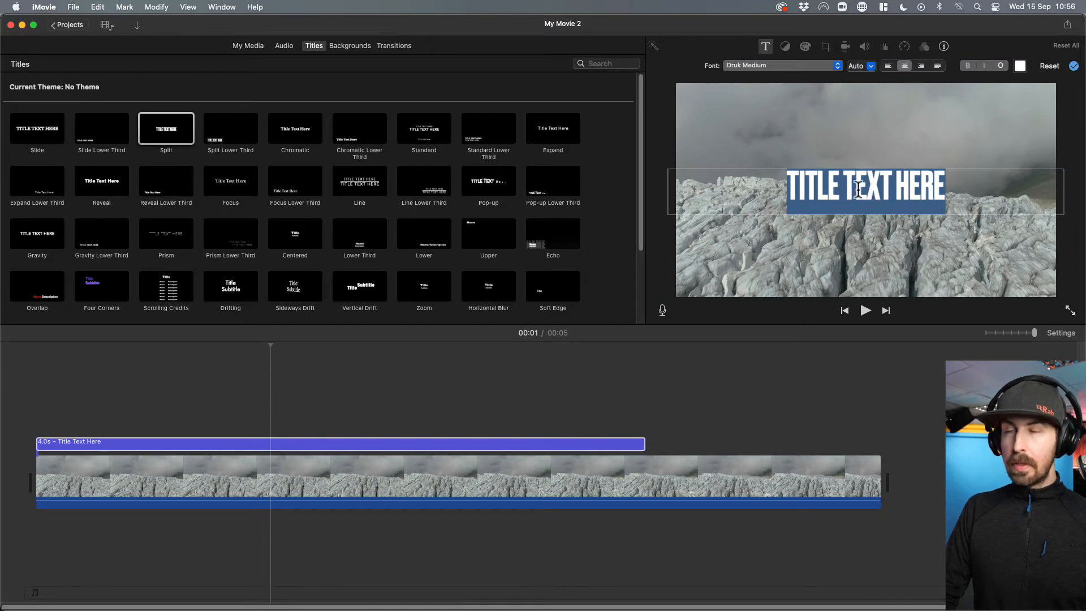
left_click(766, 50)
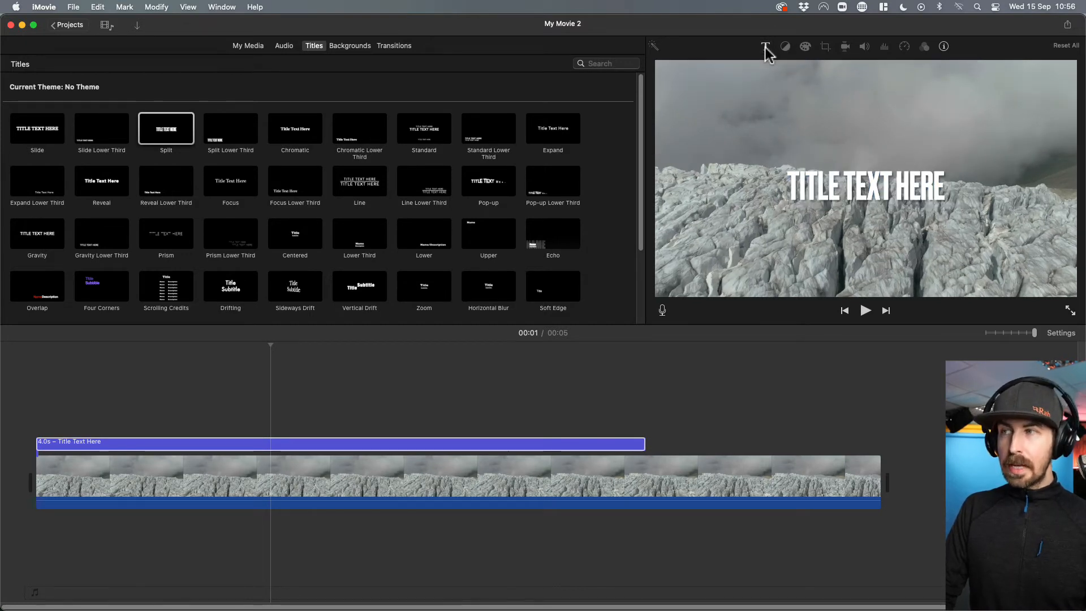
left_click(765, 51)
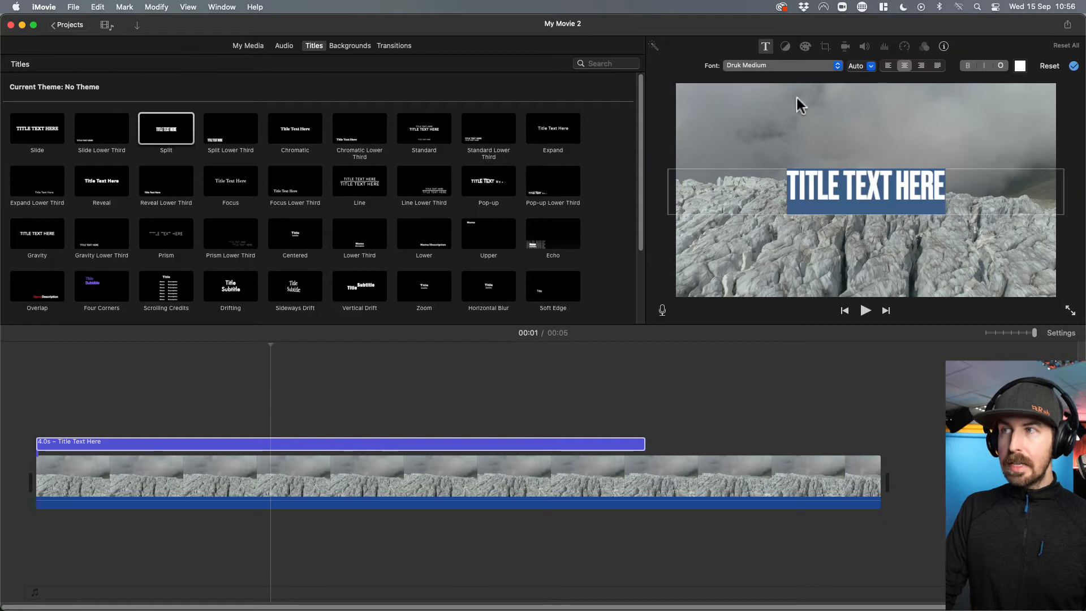
triple_click(865, 194)
type("S")
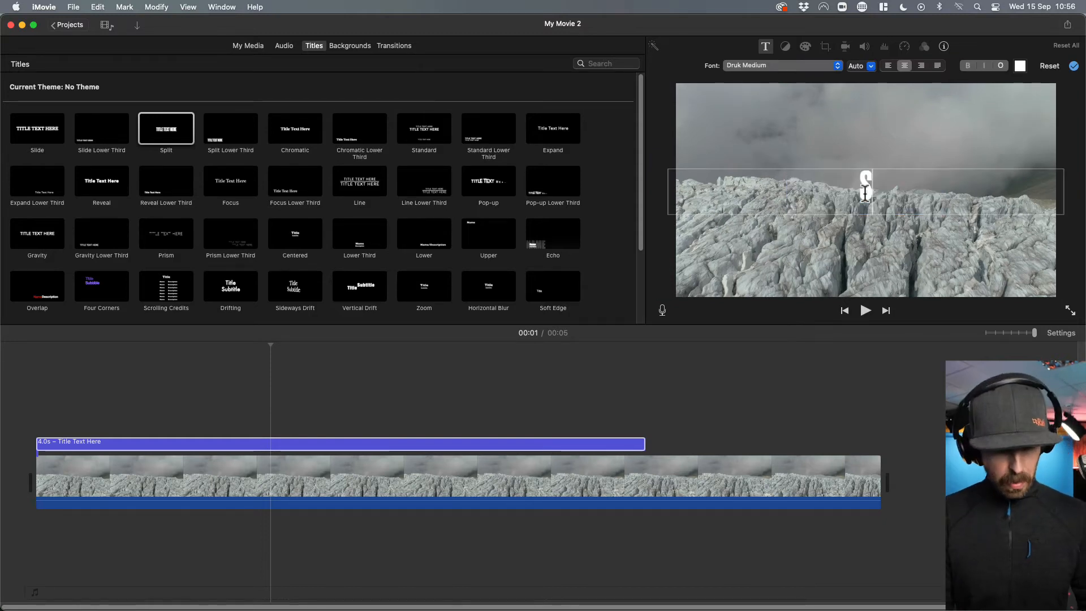
type("CIENCE IN THE ALPS")
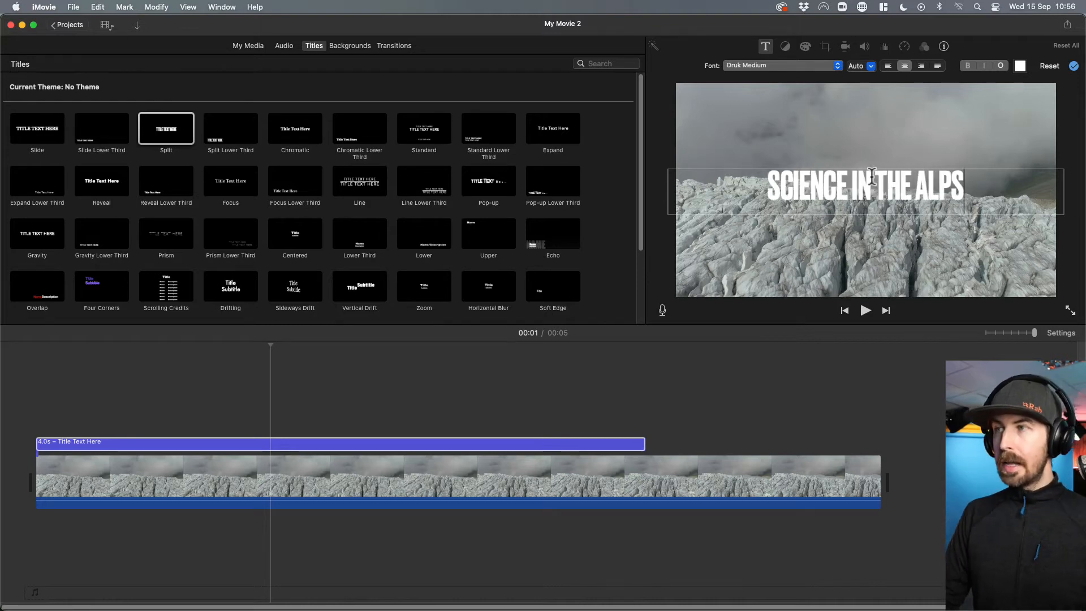
Format the title text in Avenir Next Ultra Light, centred and bold, without italic or outline.
triple_click(871, 181)
left_click(837, 66)
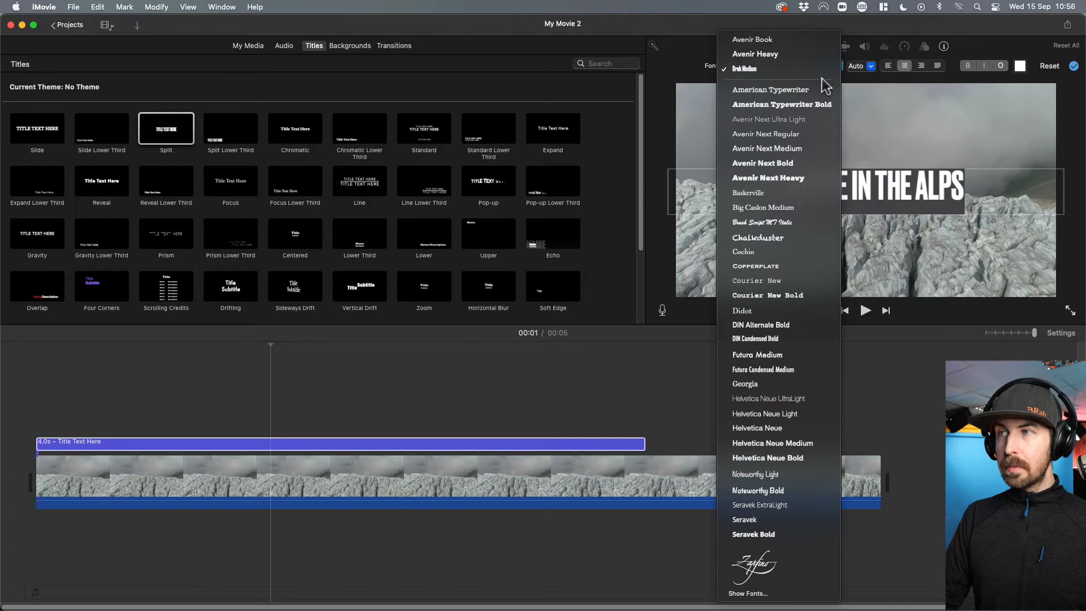
left_click(794, 118)
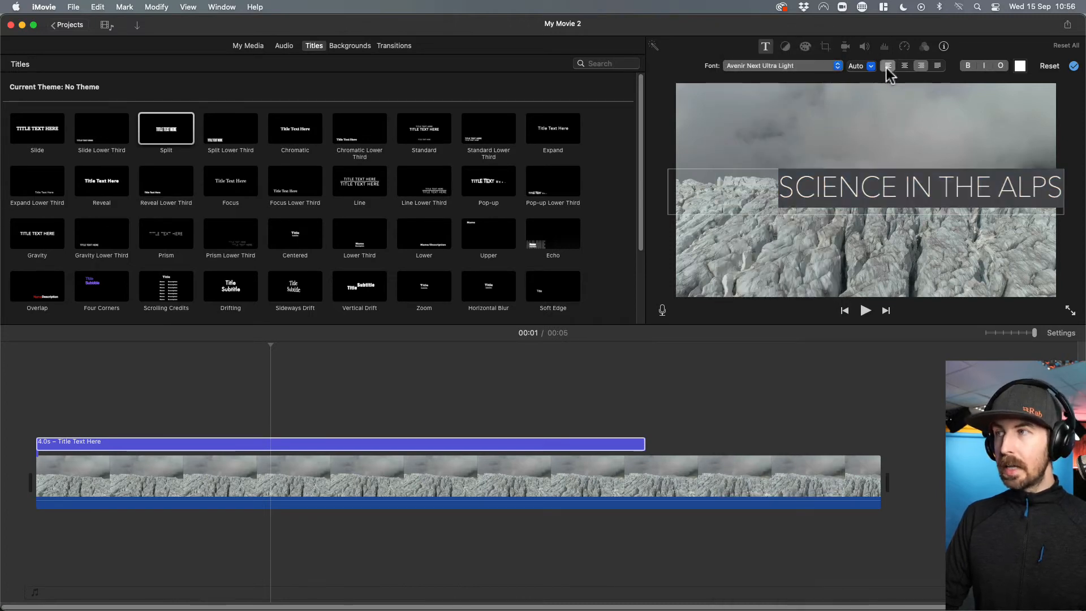
left_click(969, 66)
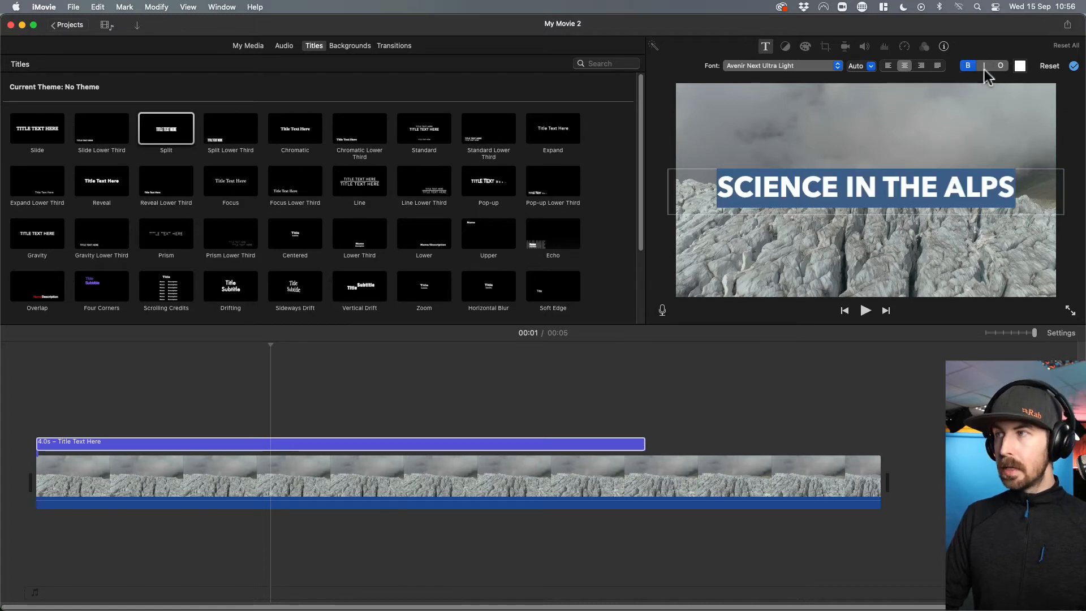
left_click(984, 68)
left_click(1000, 65)
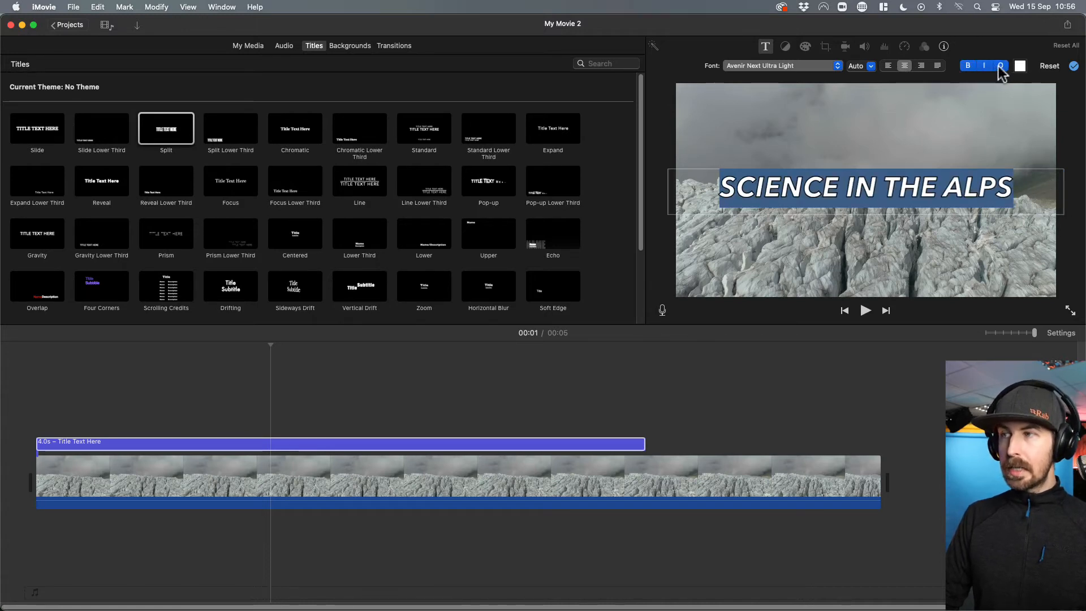
left_click(1000, 65)
left_click(985, 66)
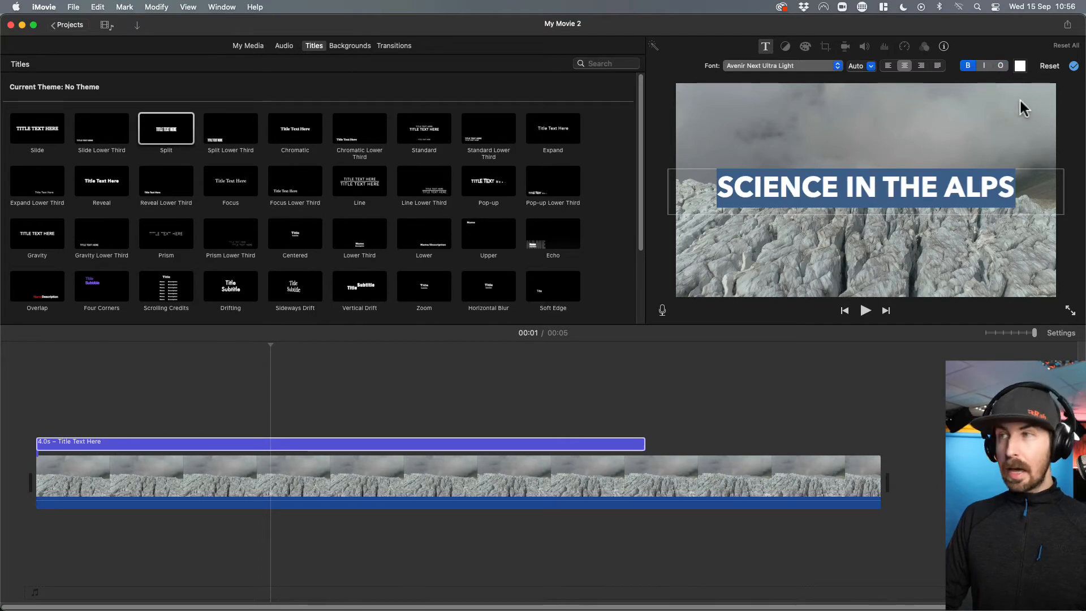
Look through the colour choices available for the title text and close them without picking one.
left_click(1020, 66)
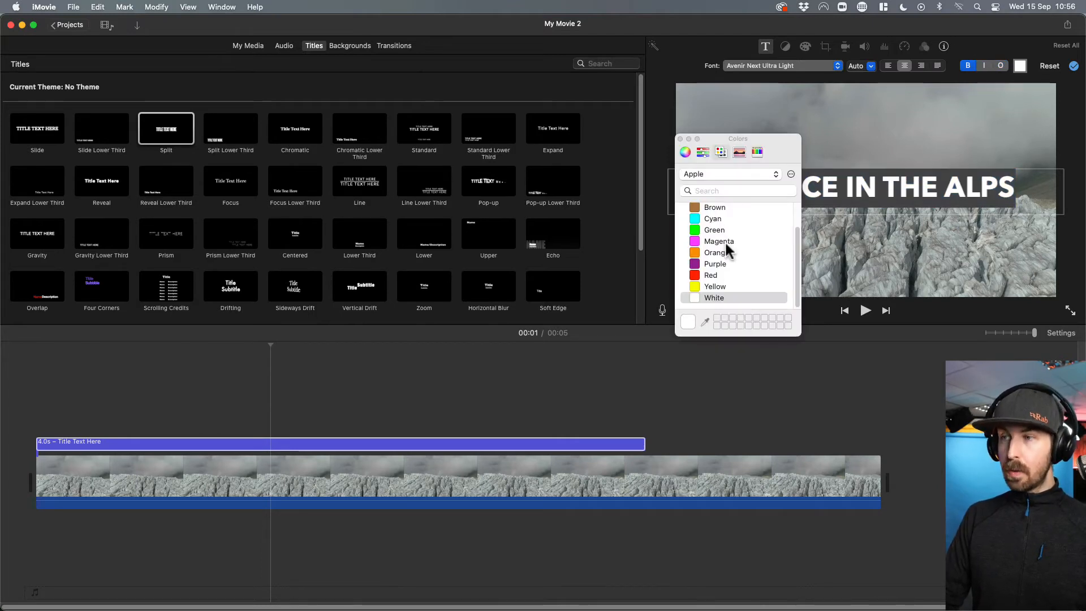
scroll(735, 252, "up", 2)
left_click(680, 140)
Play the movie from near the start to review the formatted "SCIENCE IN THE ALPS" title over the glacier clip.
left_click(50, 354)
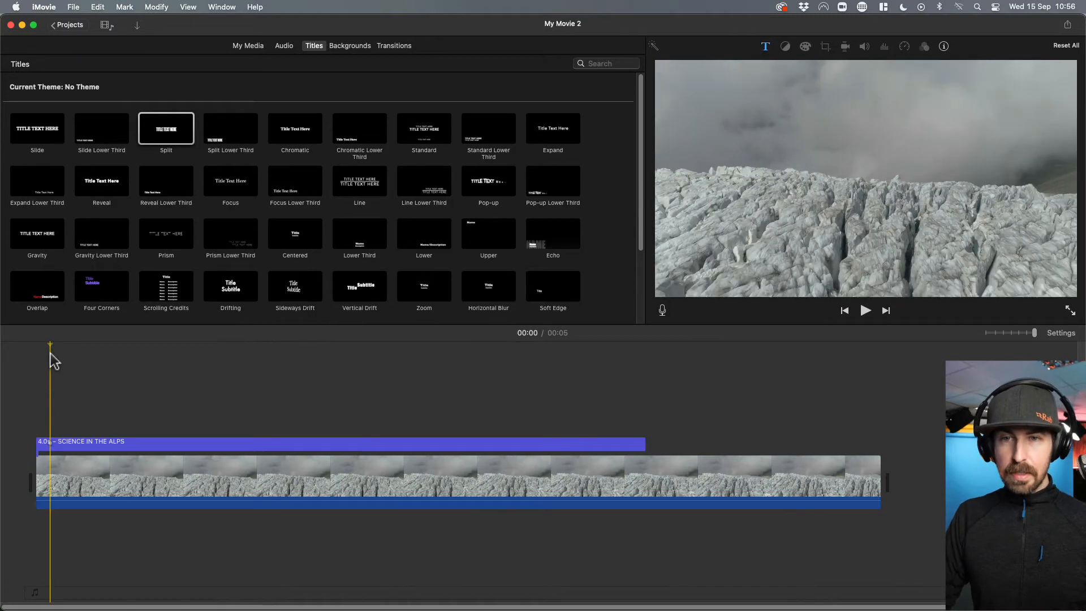
key("space")
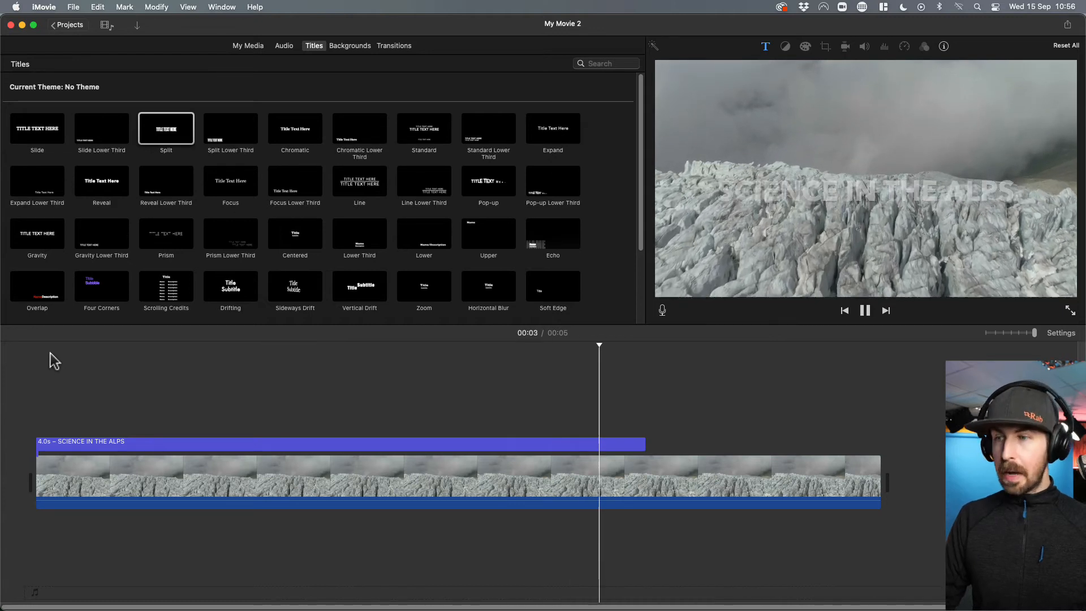
key("space")
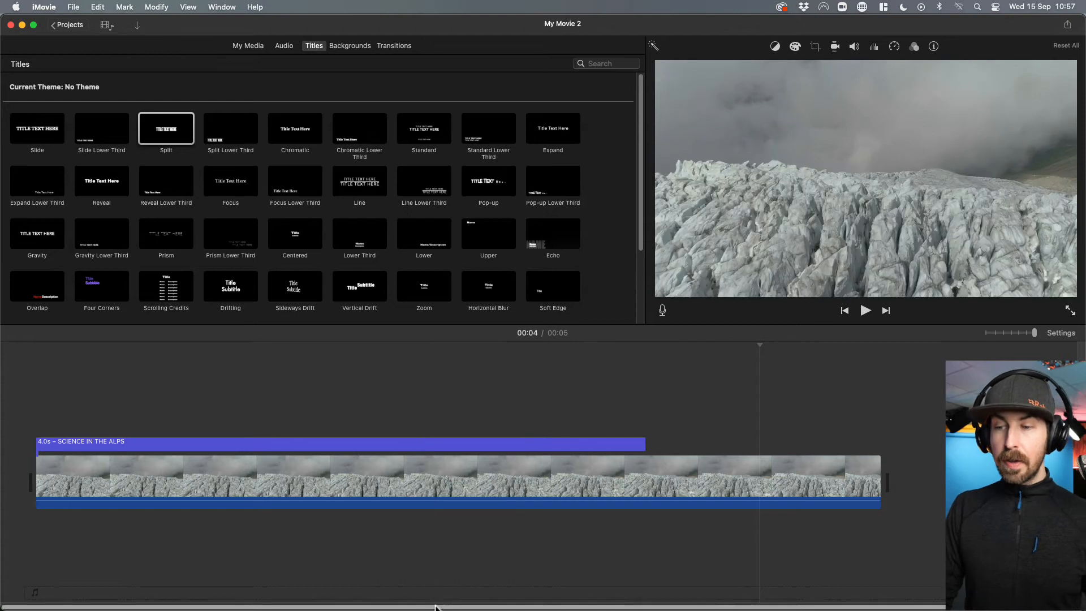
Append the 34.3-second clip of the woman in blue seated beside the stone cairn after the glacier clip.
left_click_drag(436, 607, 705, 607)
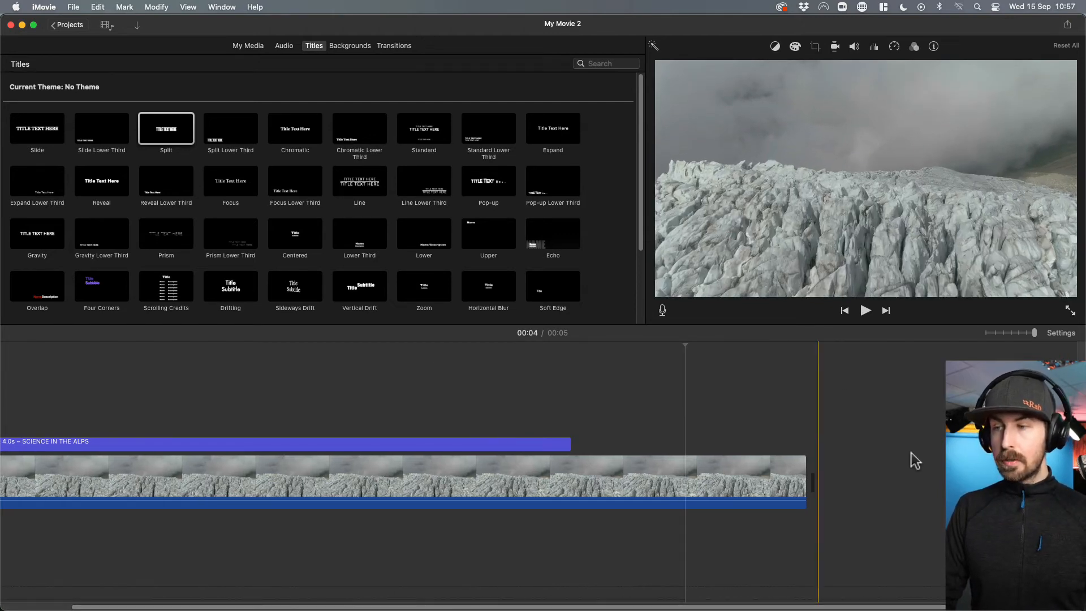
left_click(240, 46)
scroll(508, 201, "down", 5)
left_click(508, 201)
left_click_drag(523, 217, 837, 491)
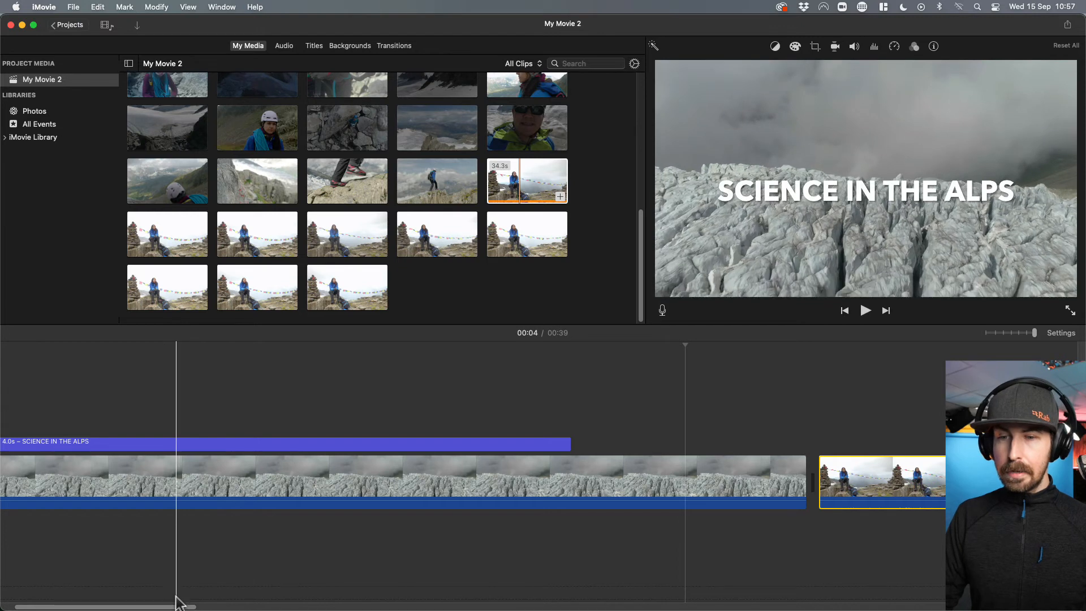
Place a Line Lower Third title over the seated woman's clip, starting about 8 seconds into the movie.
left_click_drag(179, 606, 284, 607)
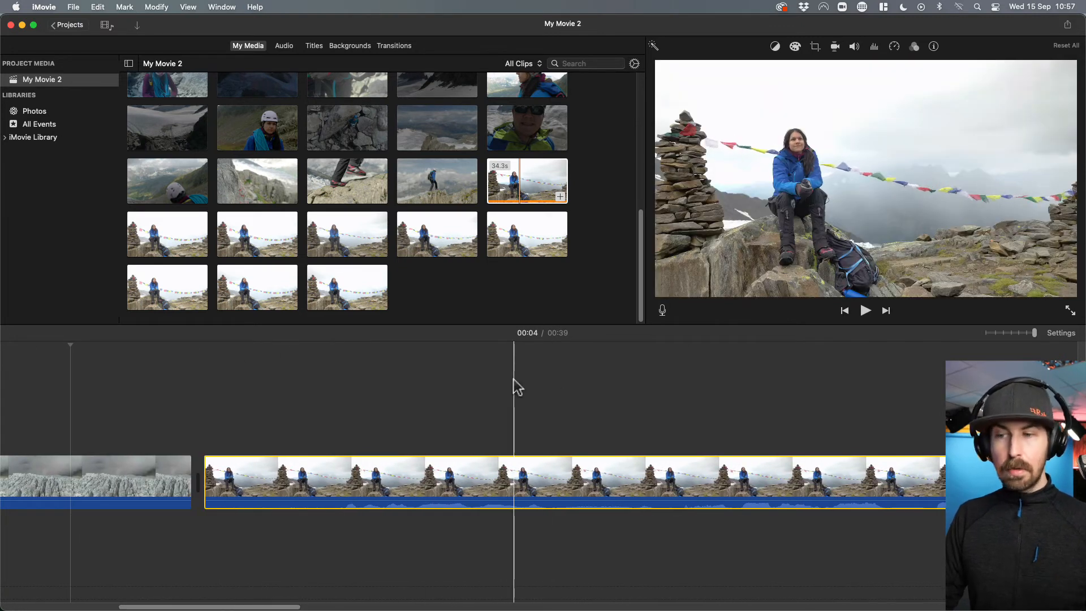
left_click(580, 374)
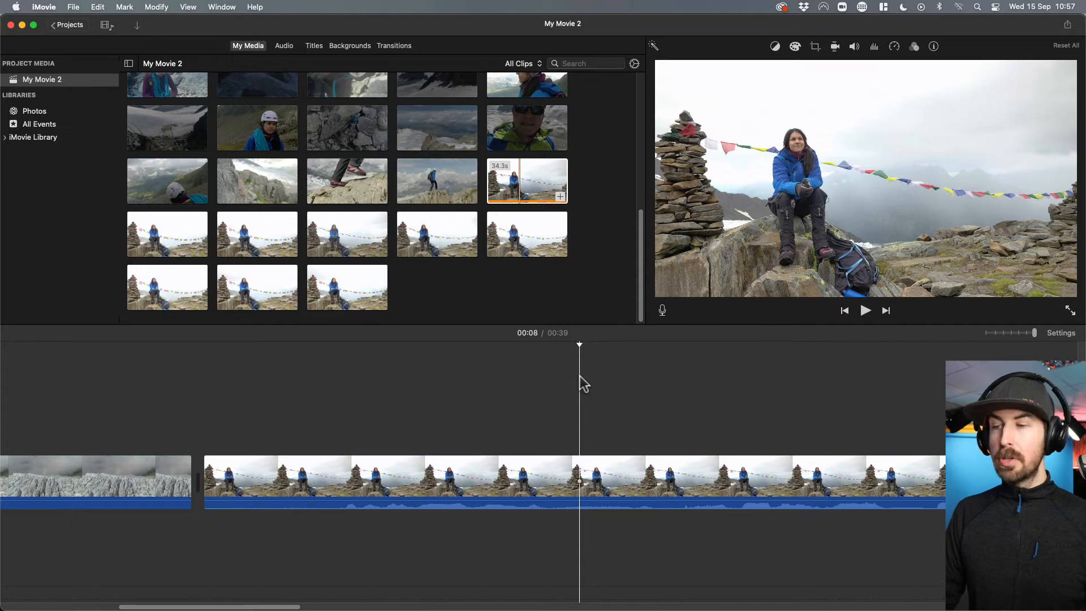
left_click(316, 48)
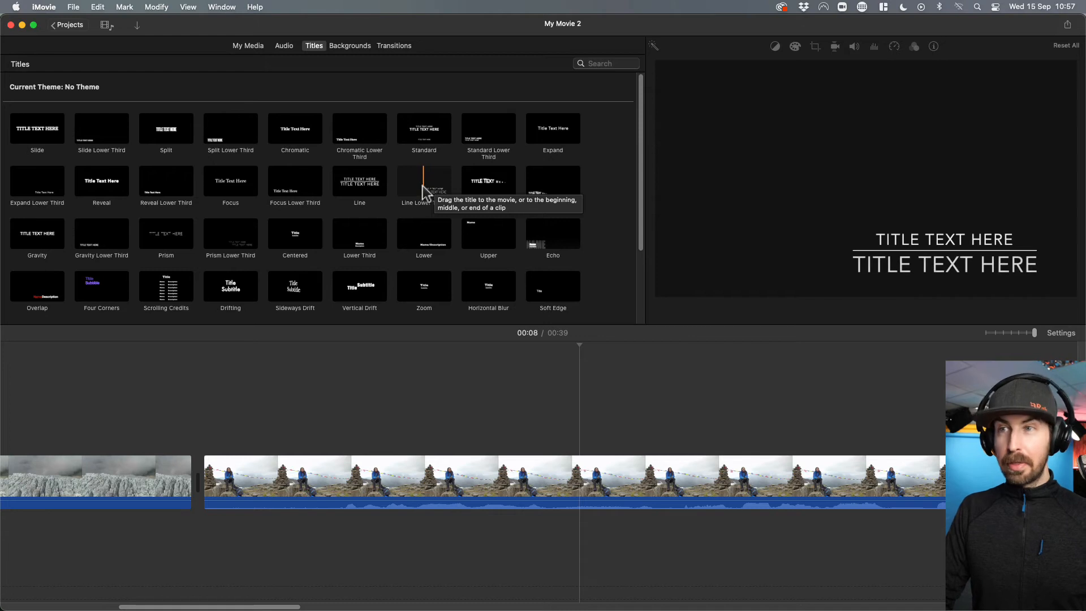
left_click_drag(422, 188, 585, 432)
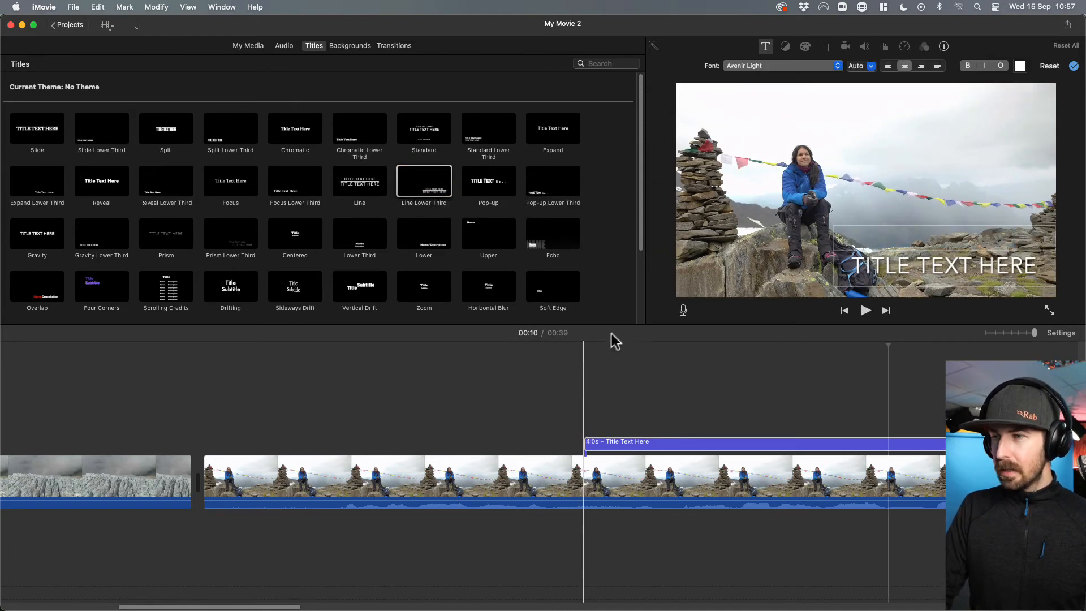
left_click(583, 387)
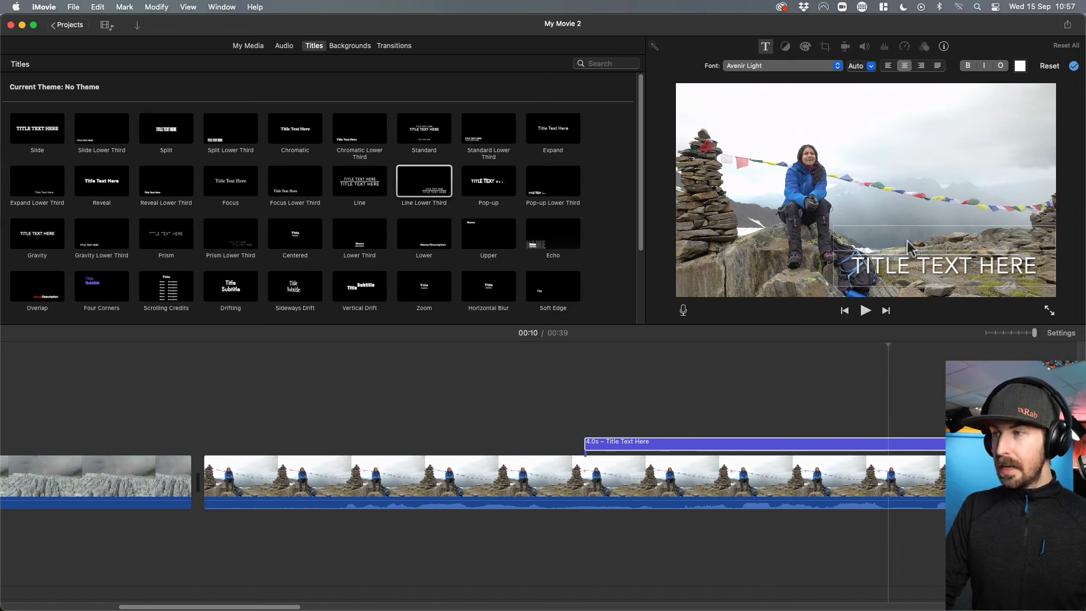
Fill in the lower third with the woman's first name on the upper line and "CLIMBER/SCIENTIST" on the lower line.
left_click(950, 236)
type("TAMARA")
left_click(956, 255)
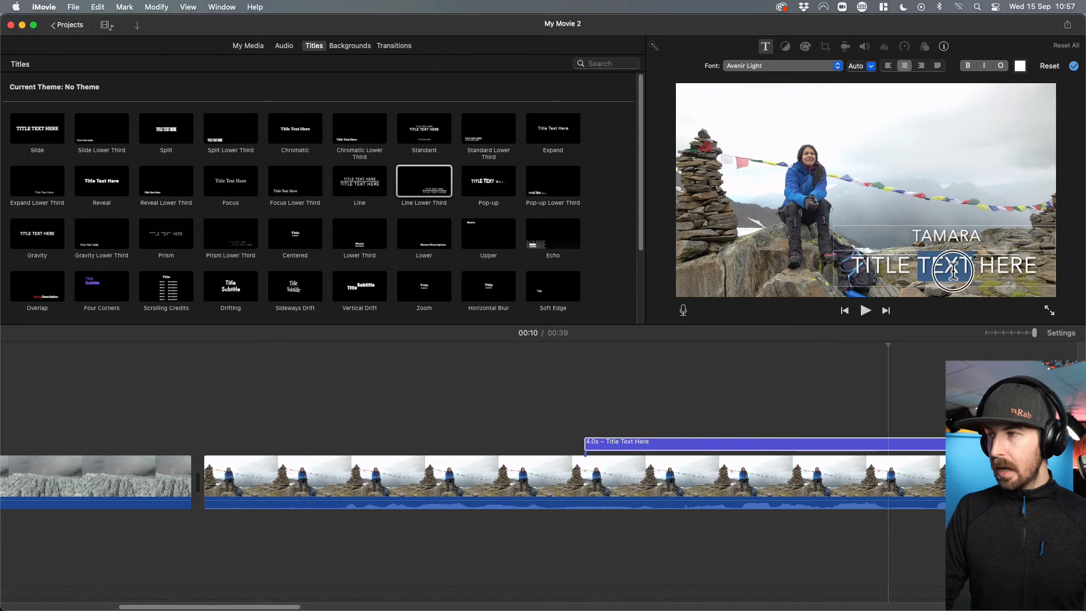
key("BackSpace")
type("ClIMBER/SCIET")
key("BackSpace")
type("NTIST")
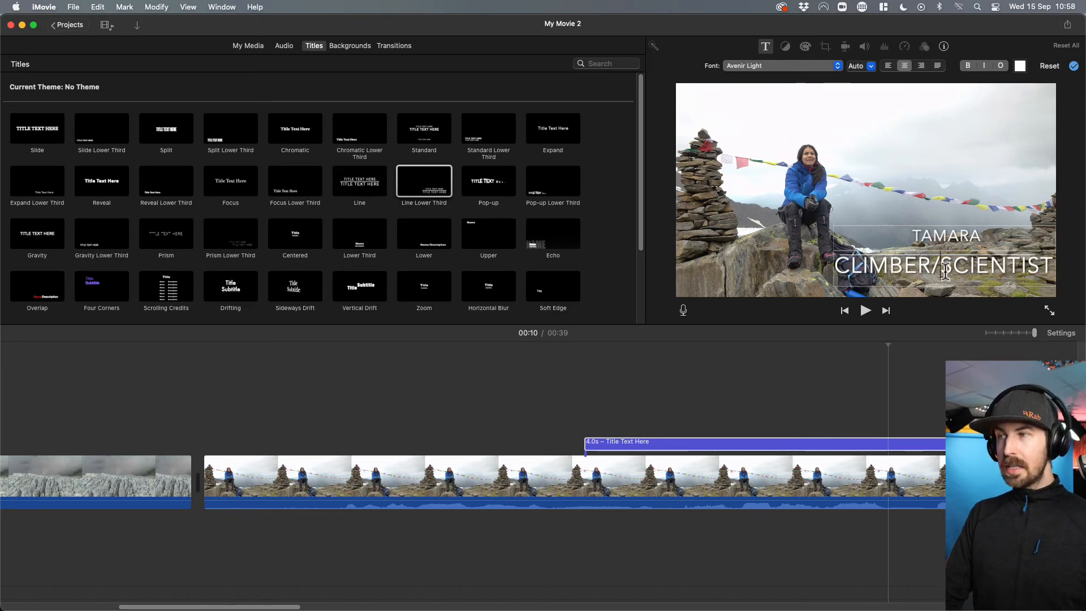
Reduce the "CLIMBER/SCIENTIST" line of the lower third to font size 58.
triple_click(946, 270)
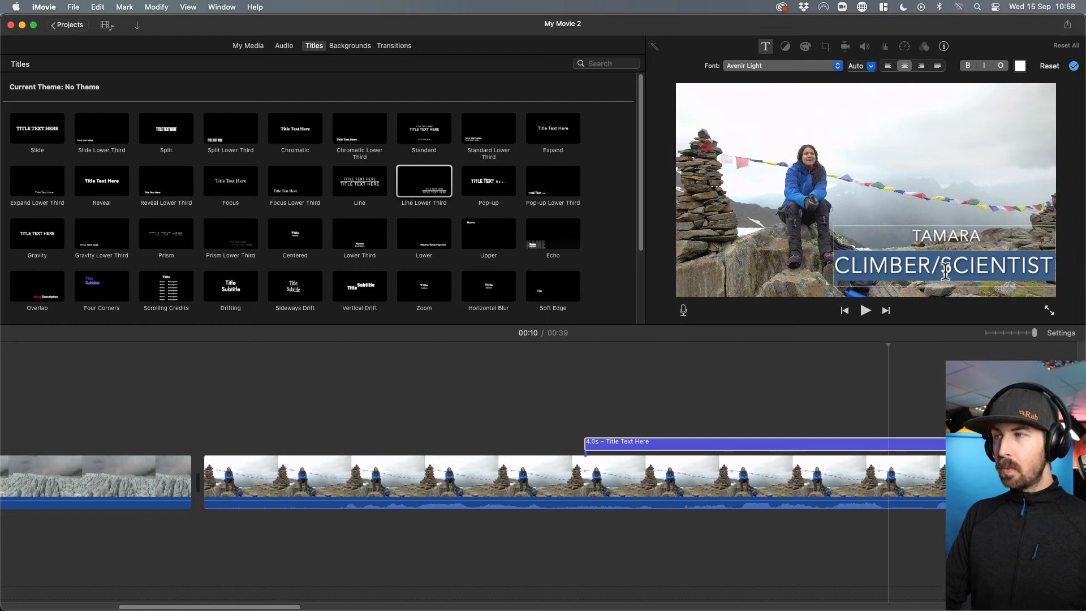
left_click(870, 66)
left_click(866, 104)
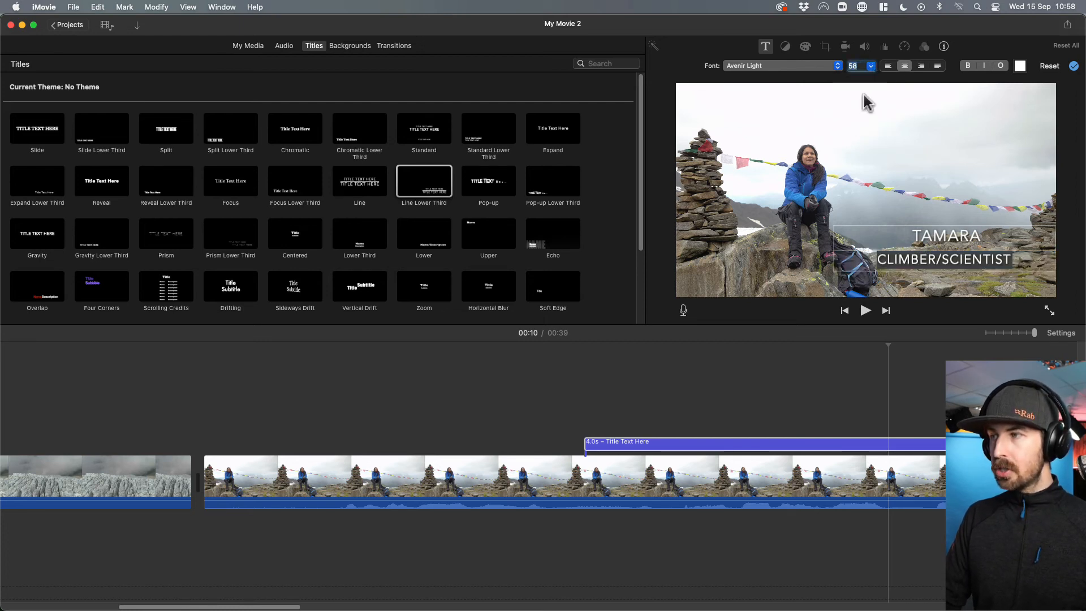
left_click(911, 219)
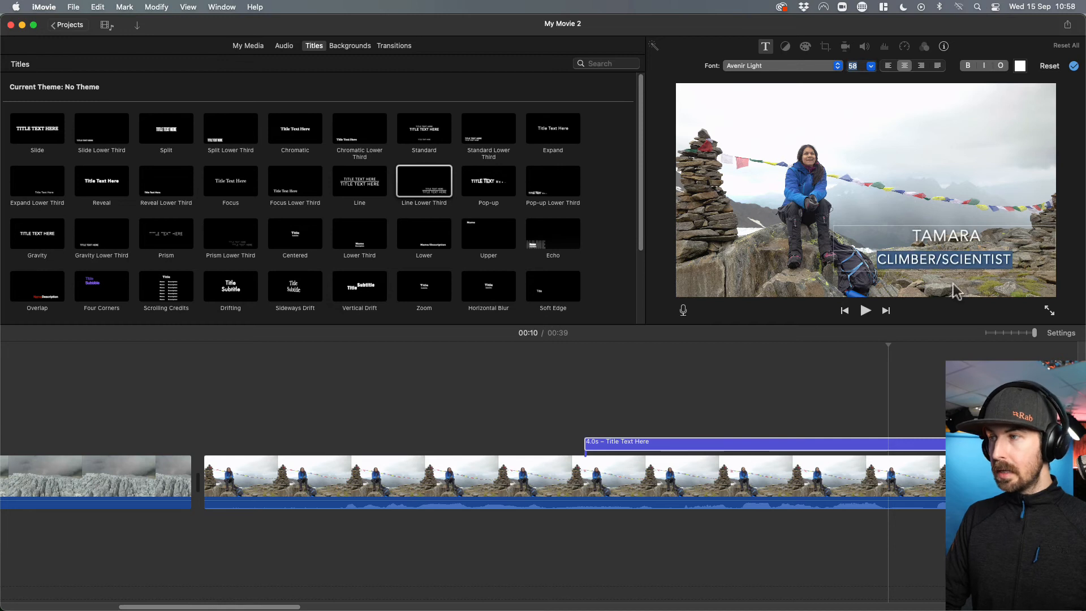
left_click(754, 272)
Change the font of both lower third lines to Avenir Next Ultra Light and apply the title edits.
left_click(954, 262)
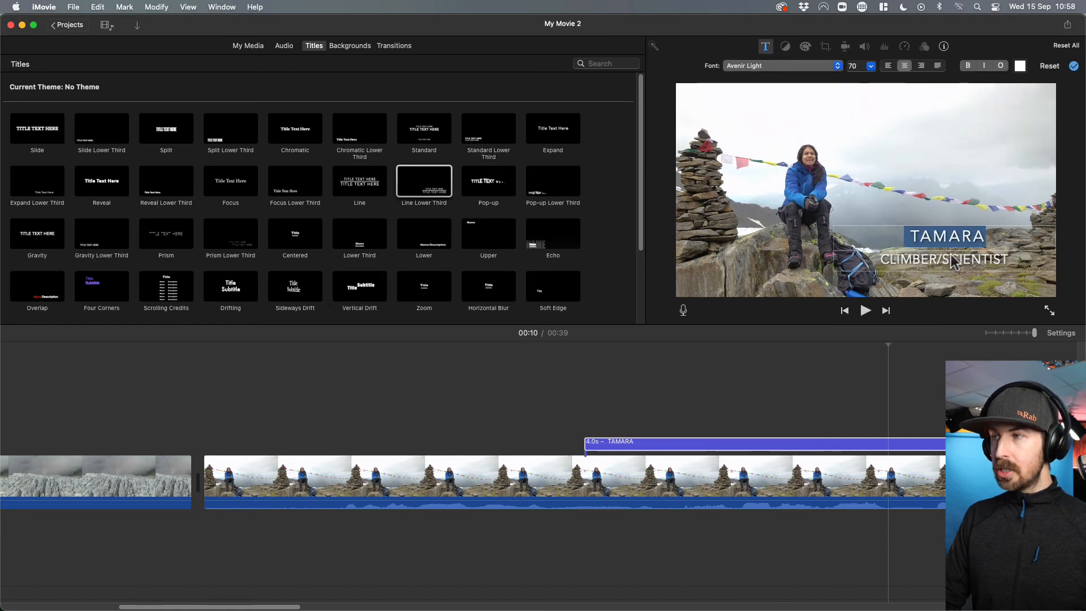
left_click(838, 67)
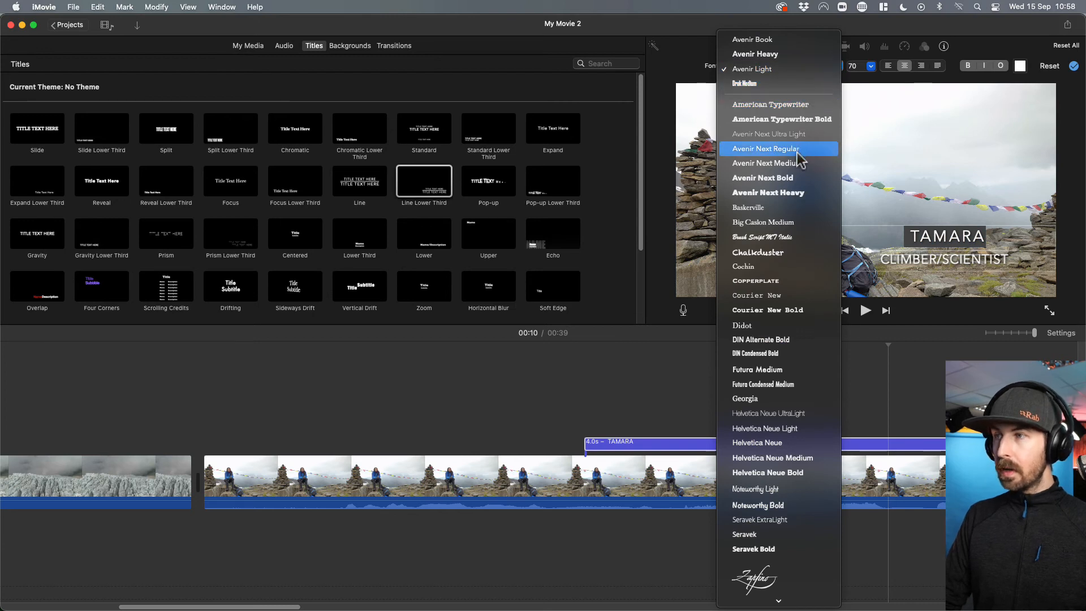
left_click(788, 134)
double_click(964, 260)
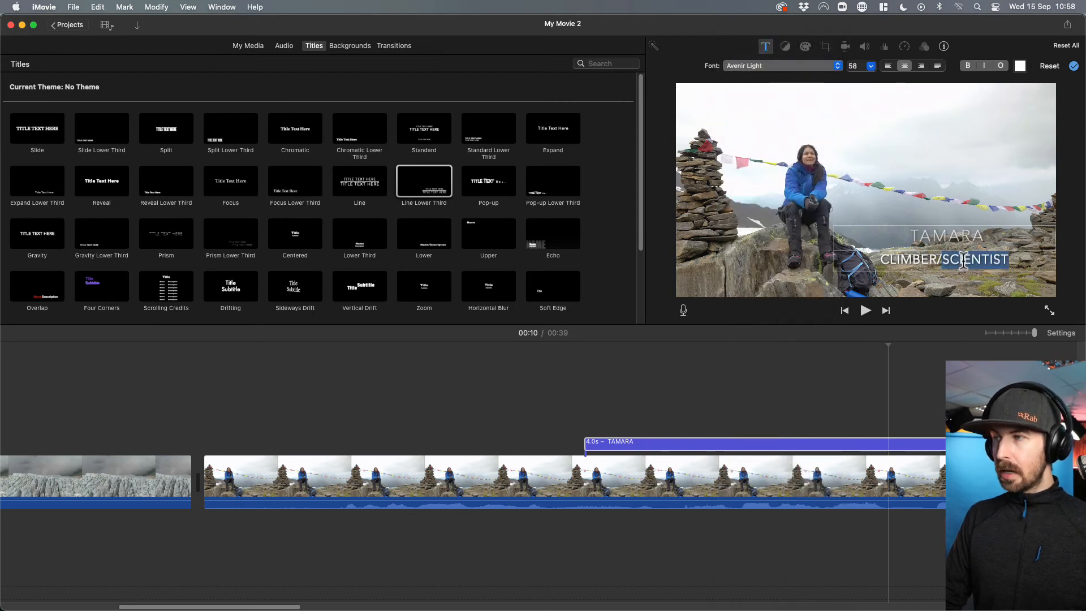
left_click(834, 70)
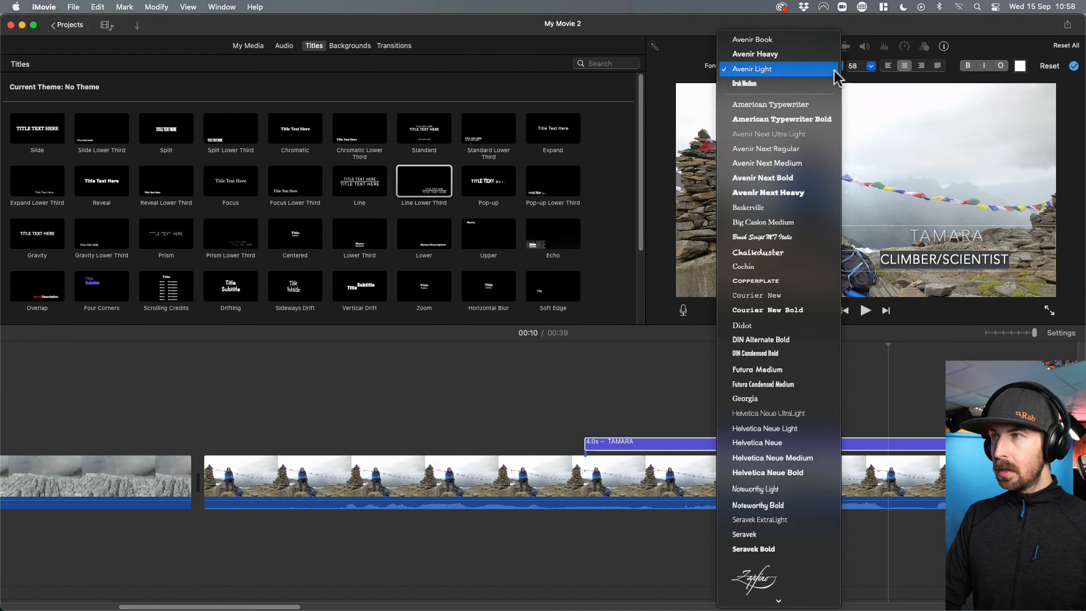
left_click(816, 136)
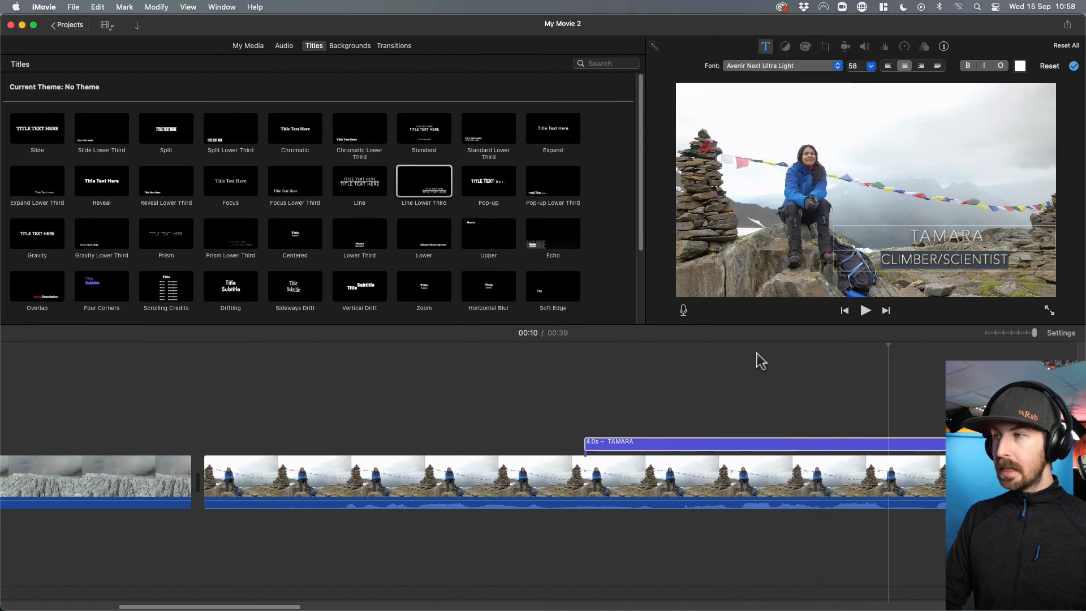
left_click(766, 261)
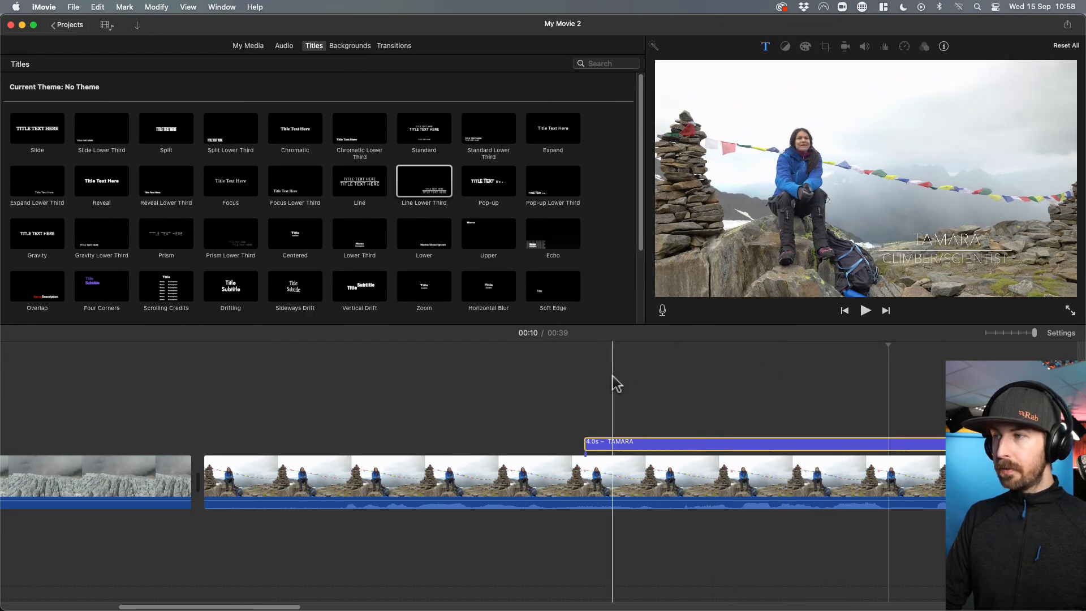
Play the movie from just before the lower third to review its text over the seated woman's clip.
left_click(546, 401)
key("space")
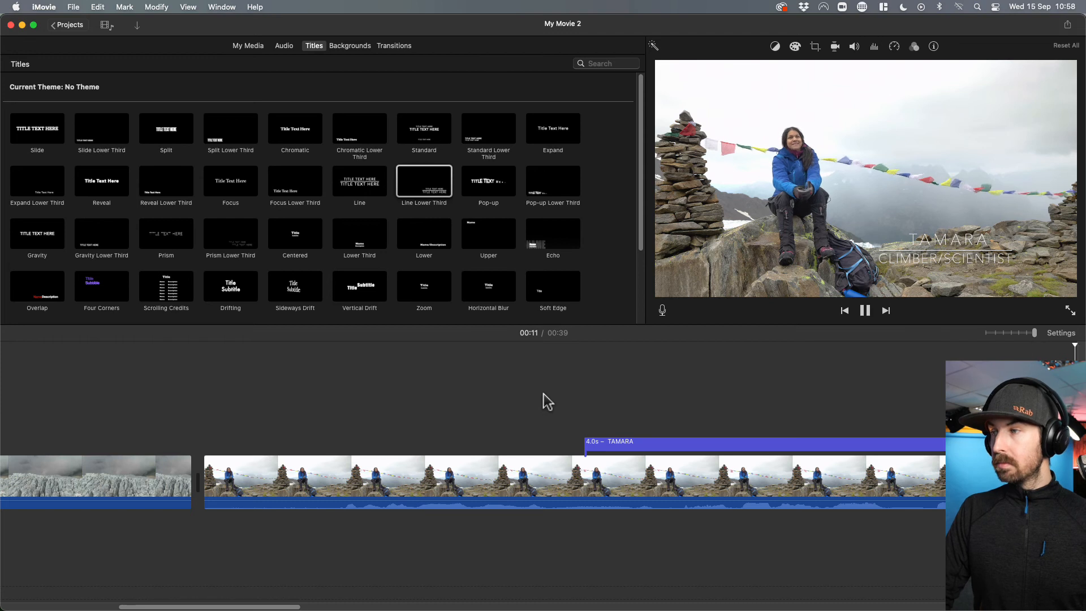
key("space")
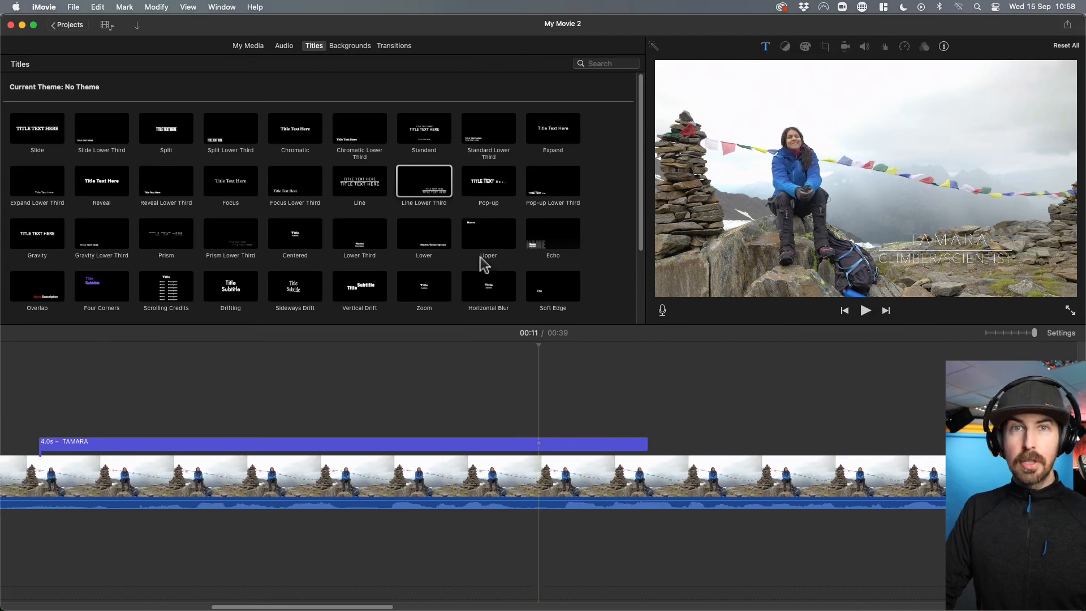
Open the colour choices for the lower third's name line and close them without picking one.
left_click(581, 446)
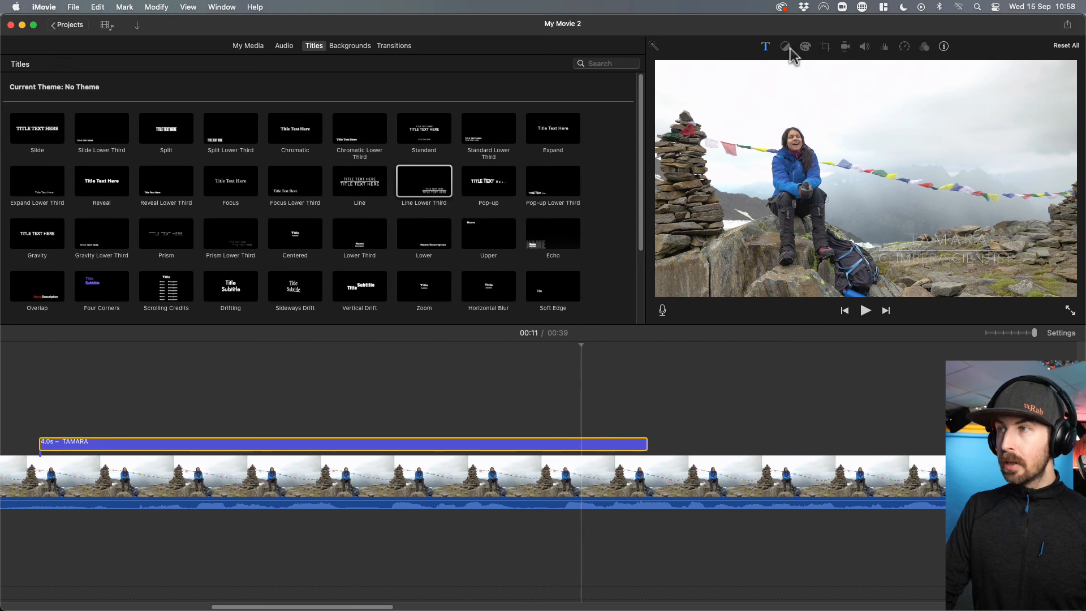
left_click(767, 46)
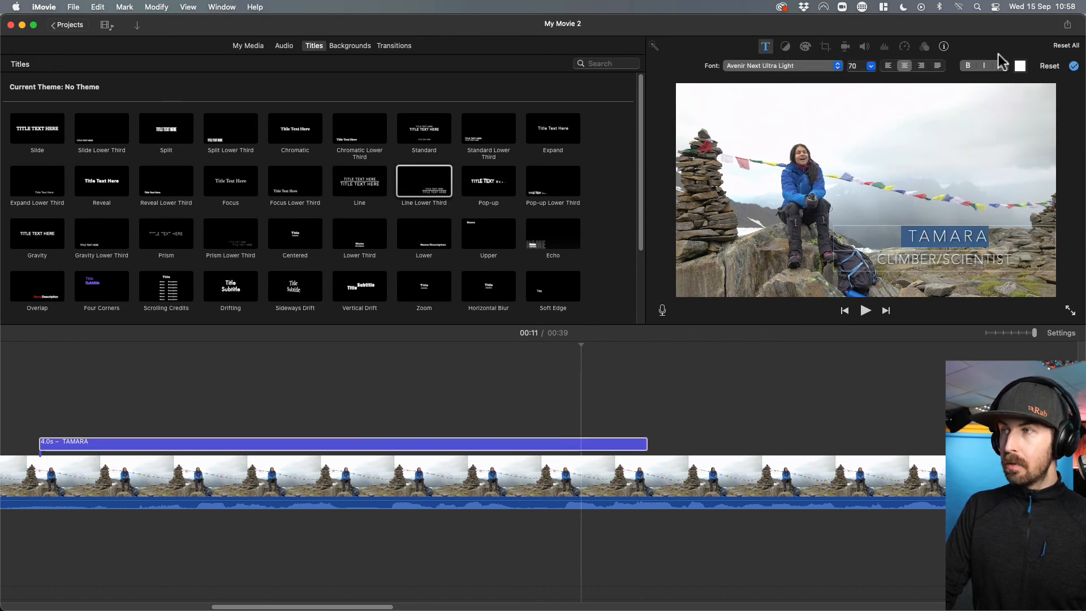
left_click(1020, 67)
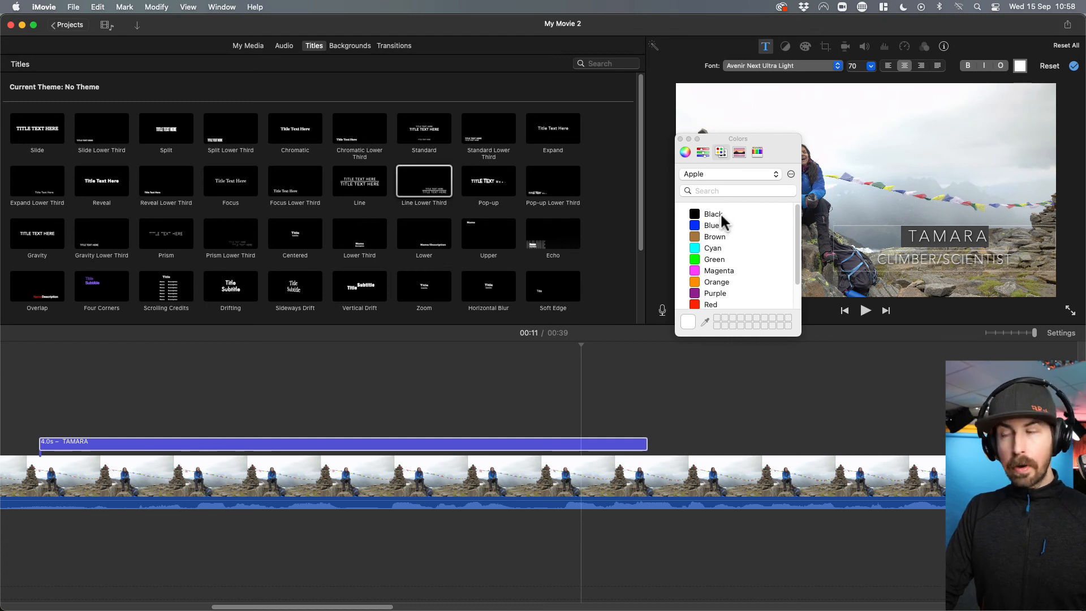
left_click(681, 139)
Replay the seated woman's clip from just before the lower third until the title has ended.
left_click(22, 365)
key("space")
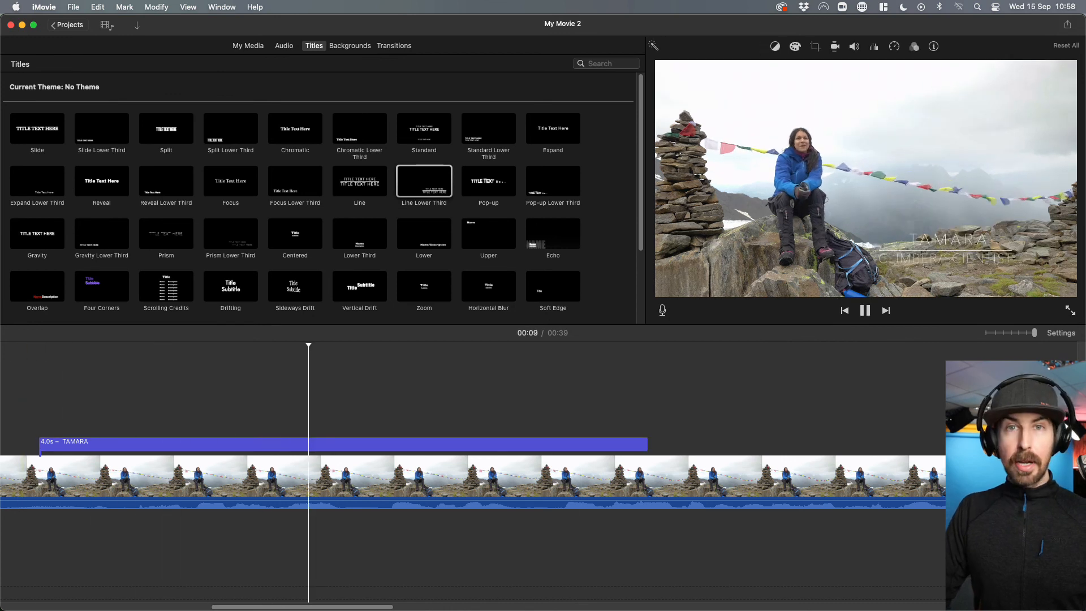
key("space")
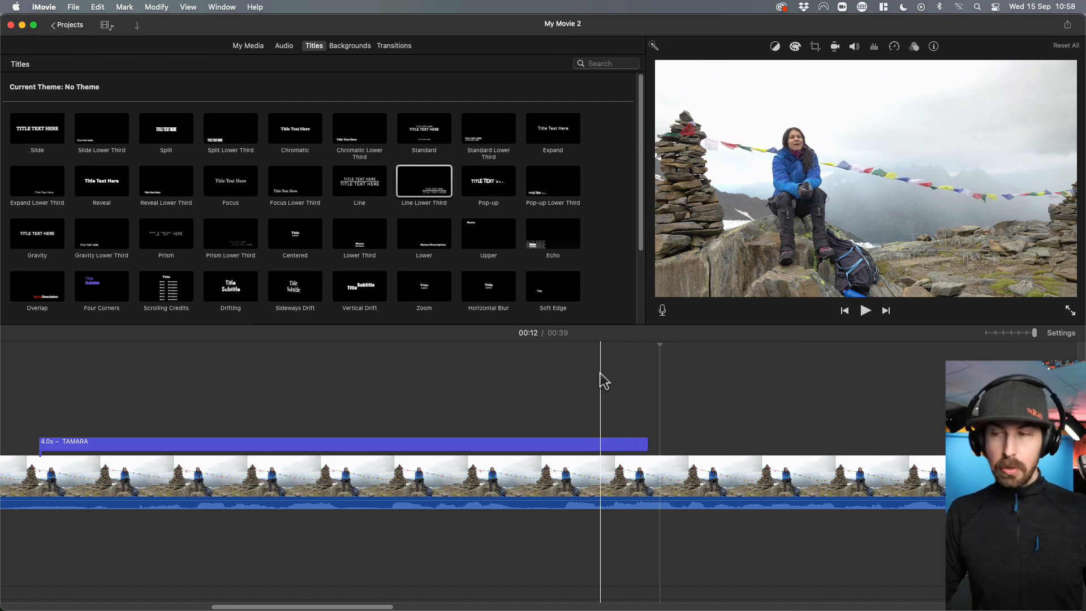